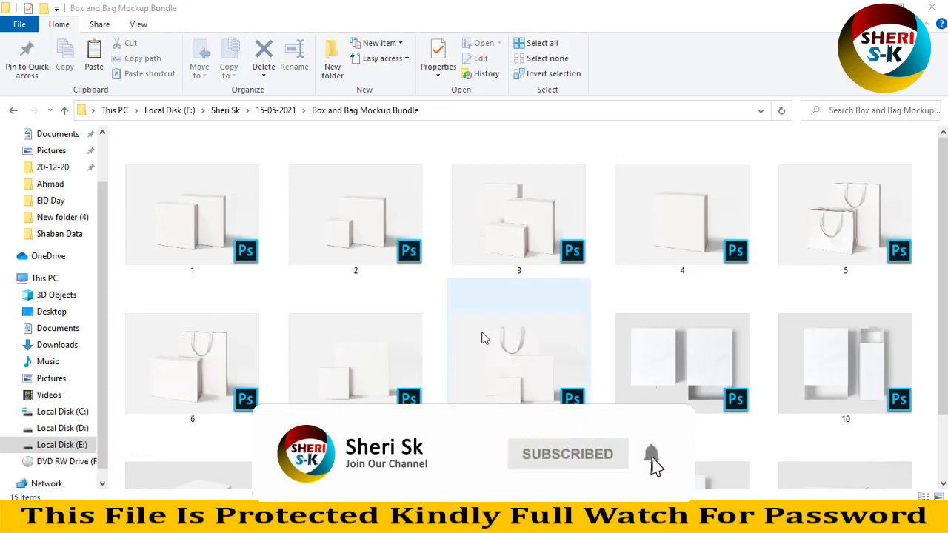
Check the bundle folder's properties, noting its 1.27 GB size
scroll(503, 341, "down", 2)
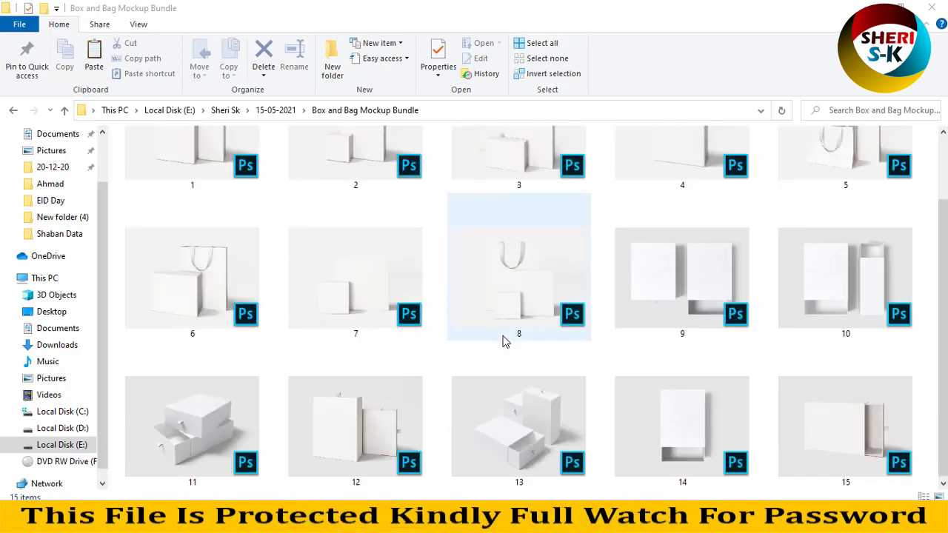
left_click(761, 355)
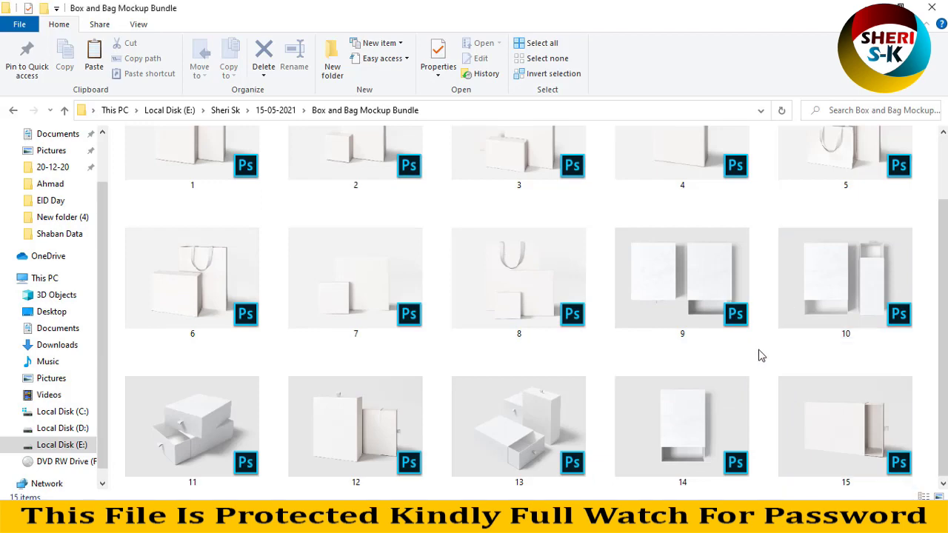
right_click(761, 355)
left_click(792, 341)
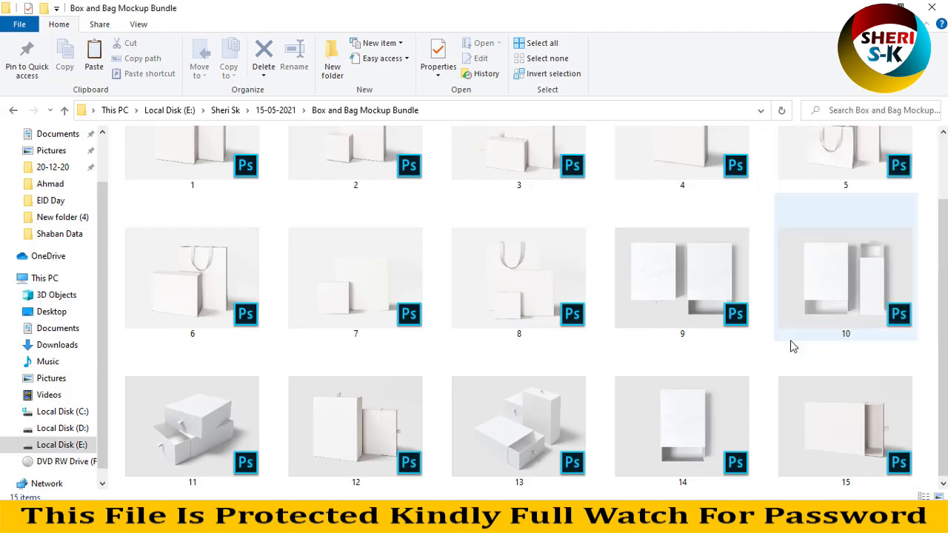
left_click_drag(161, 138, 677, 102)
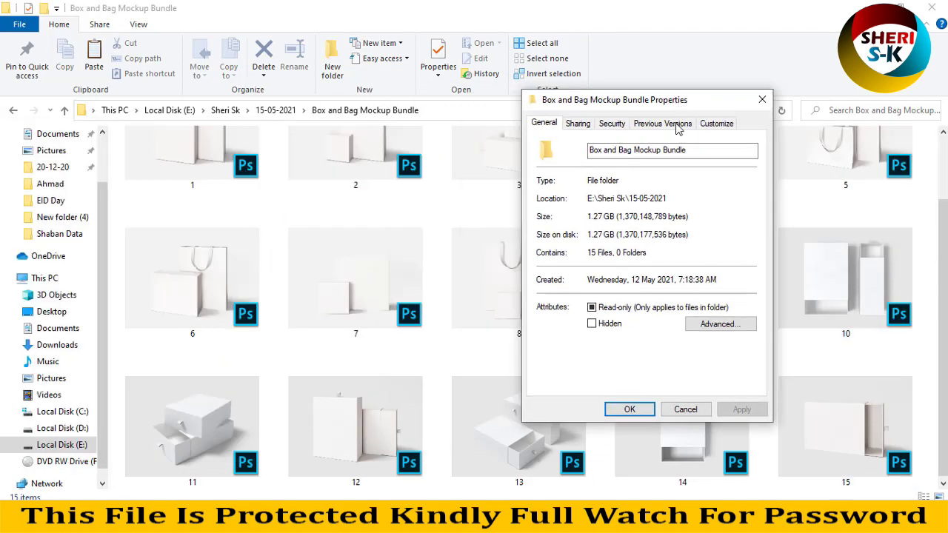
left_click_drag(604, 220, 608, 219)
left_click(635, 413)
Drag mockup file 5 from the folder into Photoshop
scroll(526, 355, "up", 2)
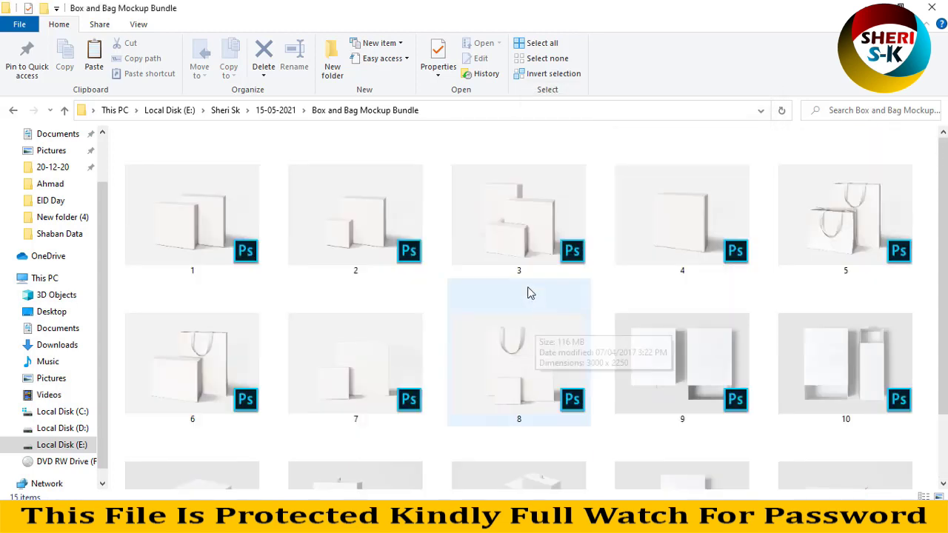
left_click(786, 263)
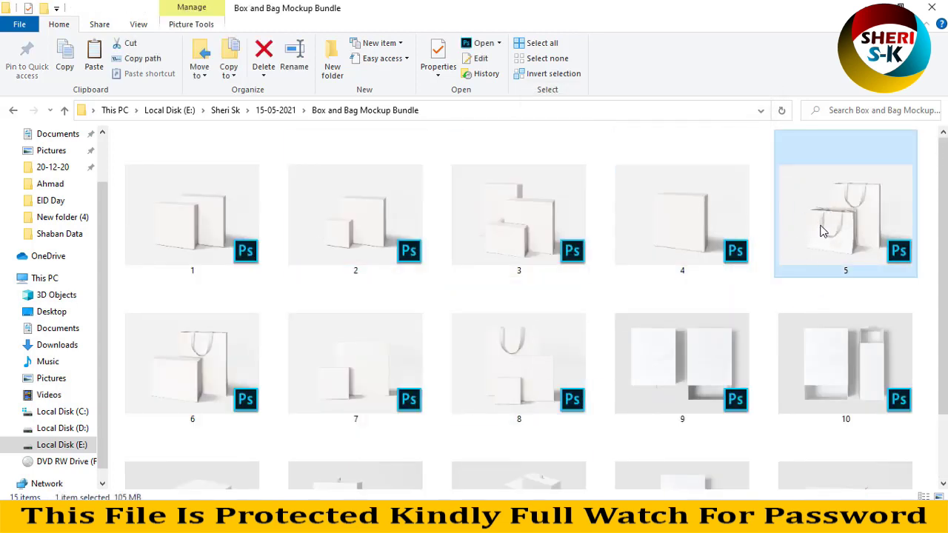
mouse_move(850, 241)
left_mouse_down()
mouse_move(354, 155)
mouse_move(360, 120)
left_mouse_up()
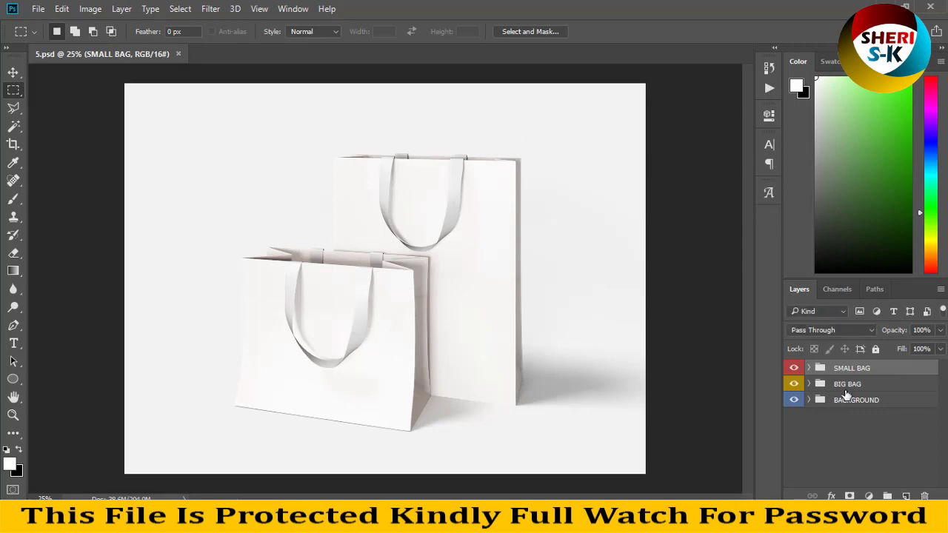
Toggle the bag and background groups' visibility, then collapse BACKGROUND and select BIG BAG
left_click(795, 370)
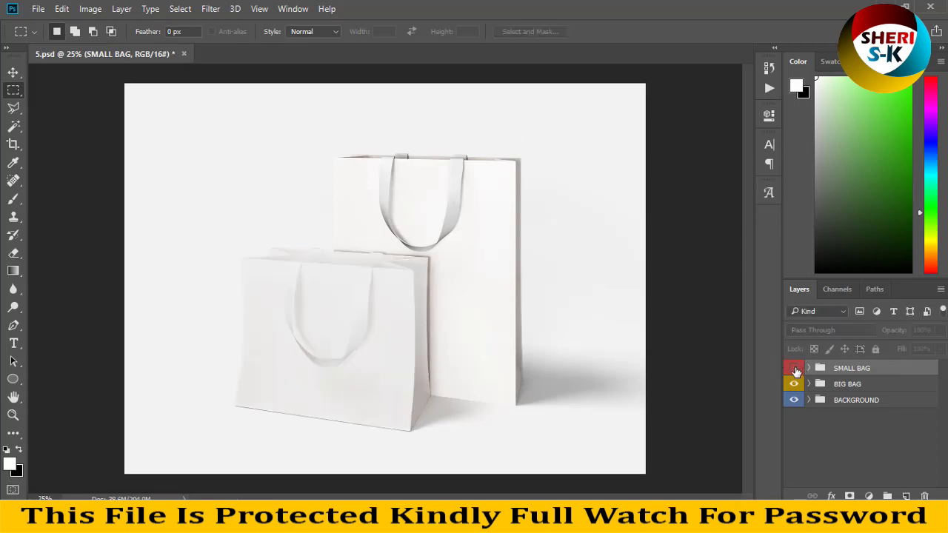
left_click(793, 385)
left_click(792, 384)
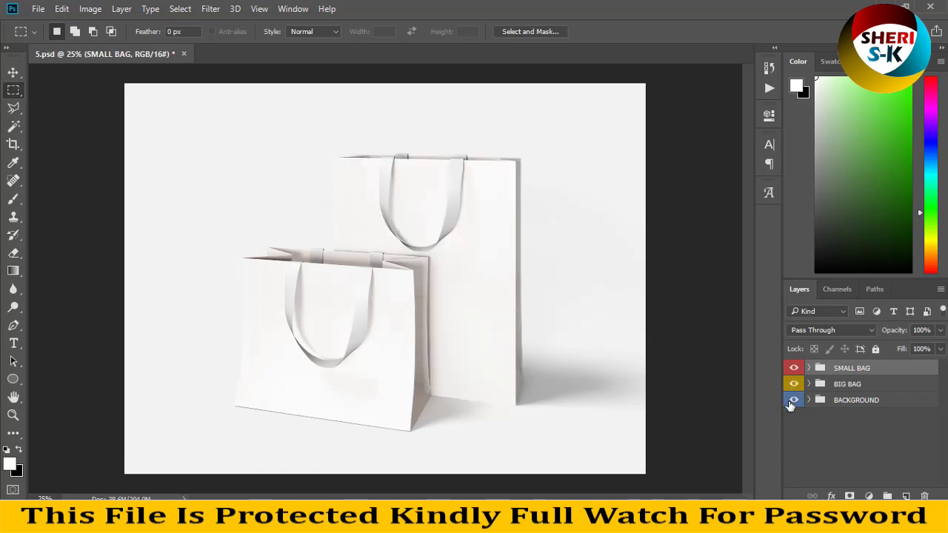
left_click(794, 400)
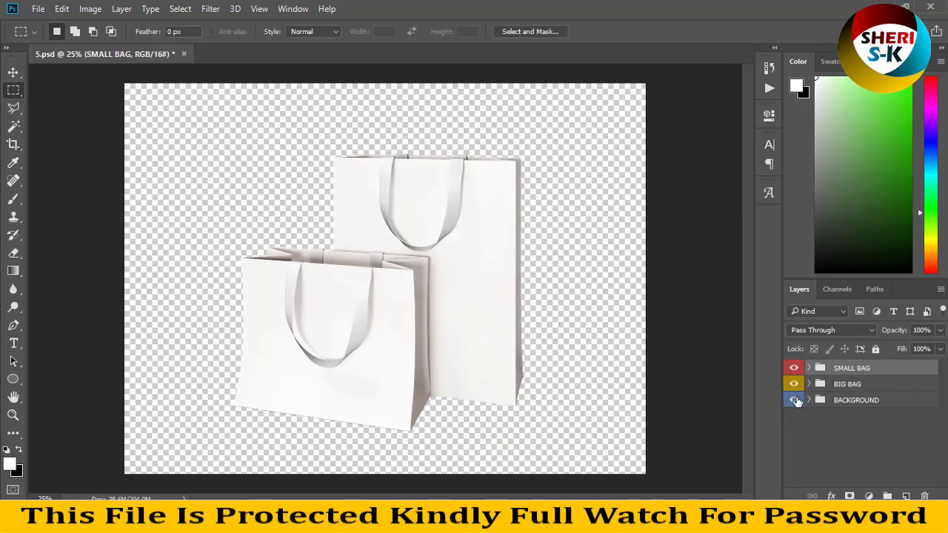
left_click(794, 400)
scroll(822, 437, "down", 1)
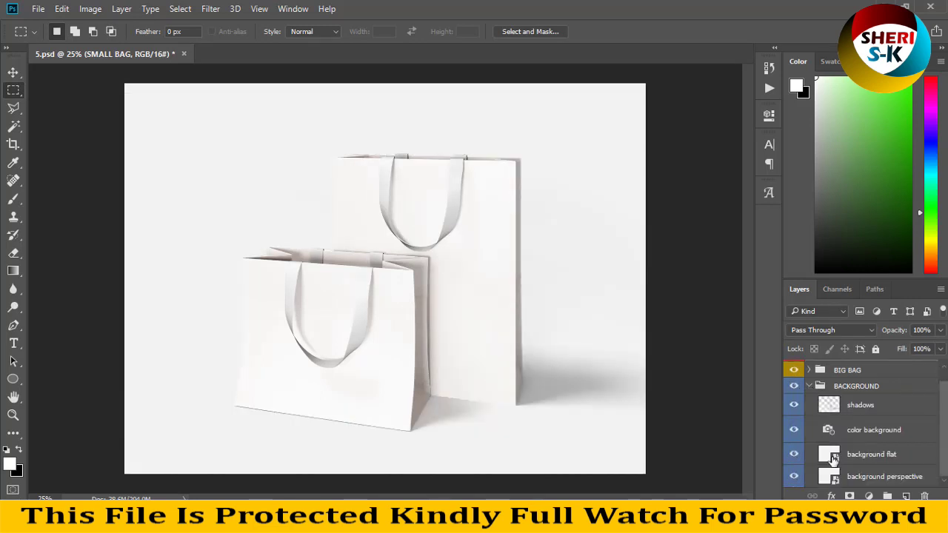
left_click(791, 477)
left_click(794, 386)
left_click(809, 387)
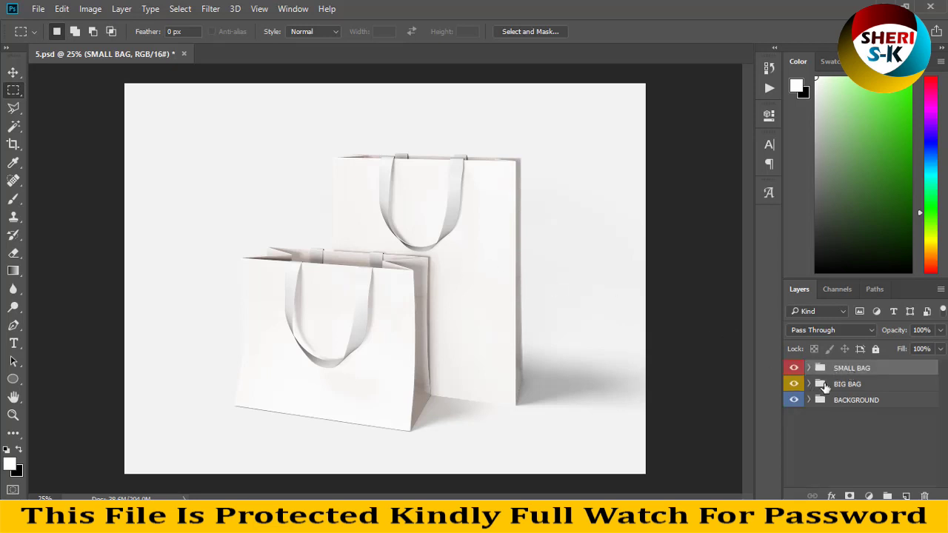
left_click(830, 385)
Expand BIG BAG and open its PUT DESIGN HERE smart object for editing
left_click(809, 385)
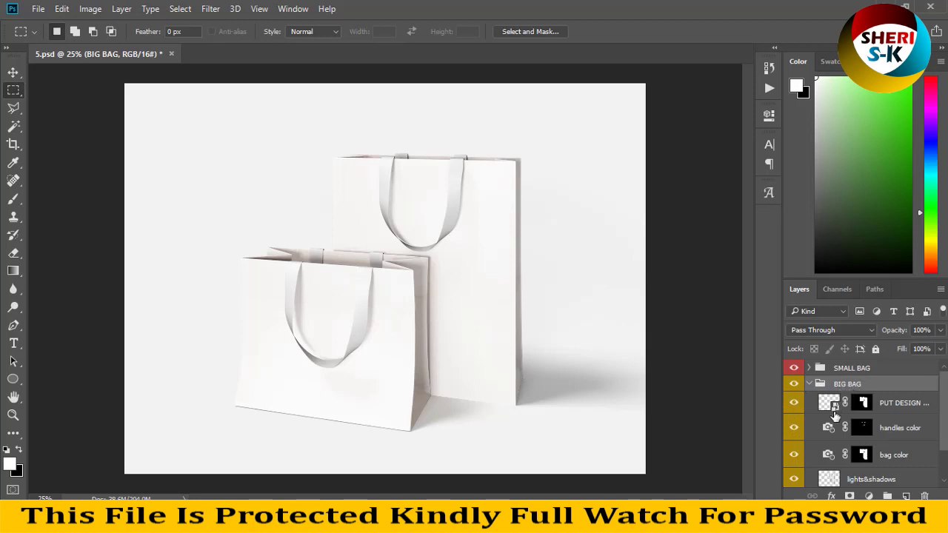
left_click(835, 408)
double_click(832, 406)
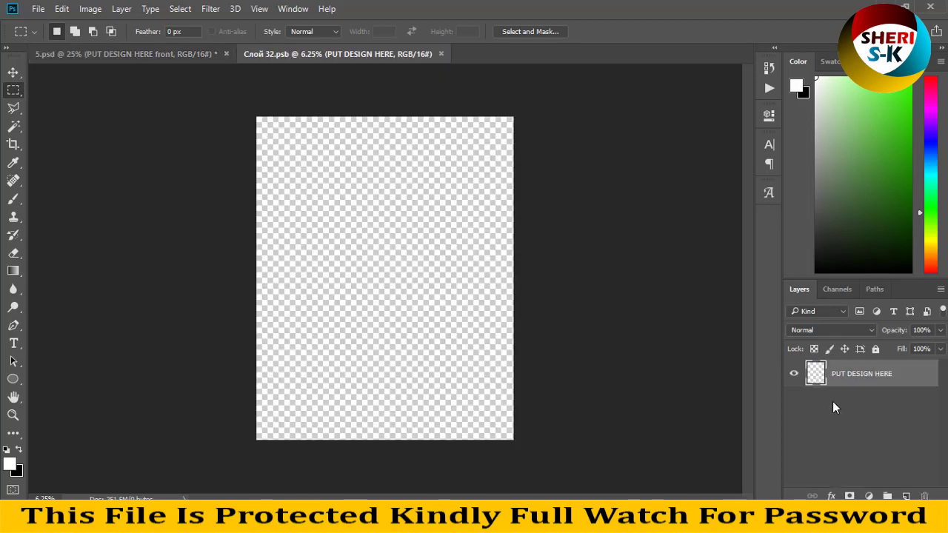
Open shopping photo 5.jpg from the Sale Photos folder
left_click(38, 9)
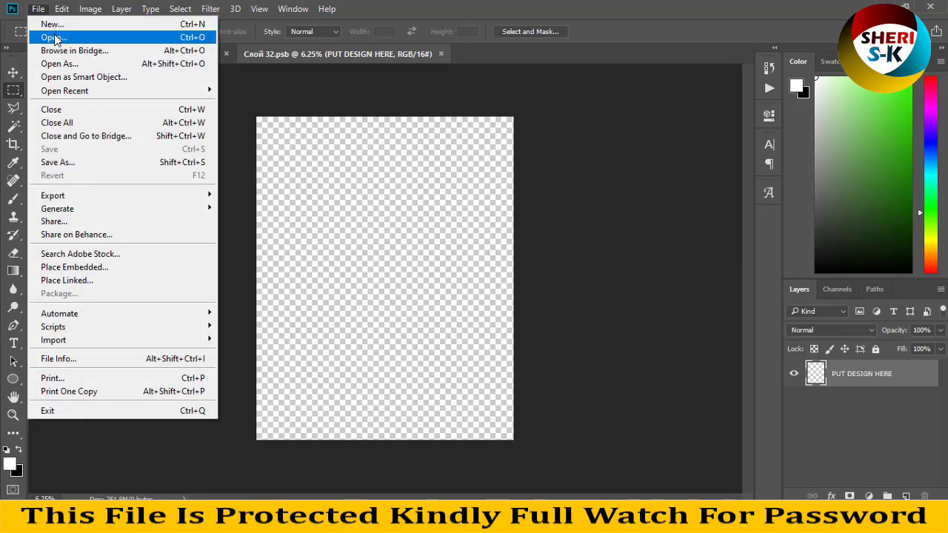
left_click(56, 39)
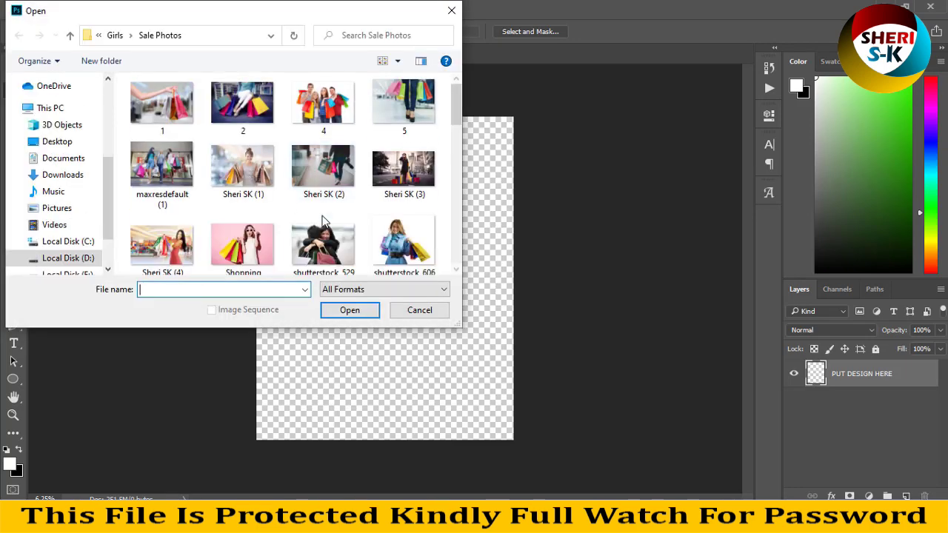
scroll(208, 212, "down", 5)
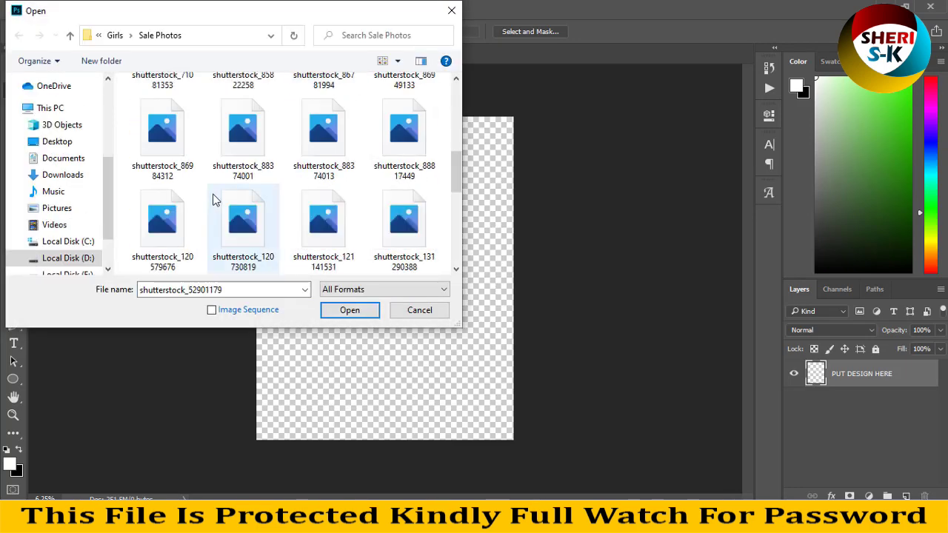
scroll(450, 178, "up", 1)
scroll(334, 154, "up", 2)
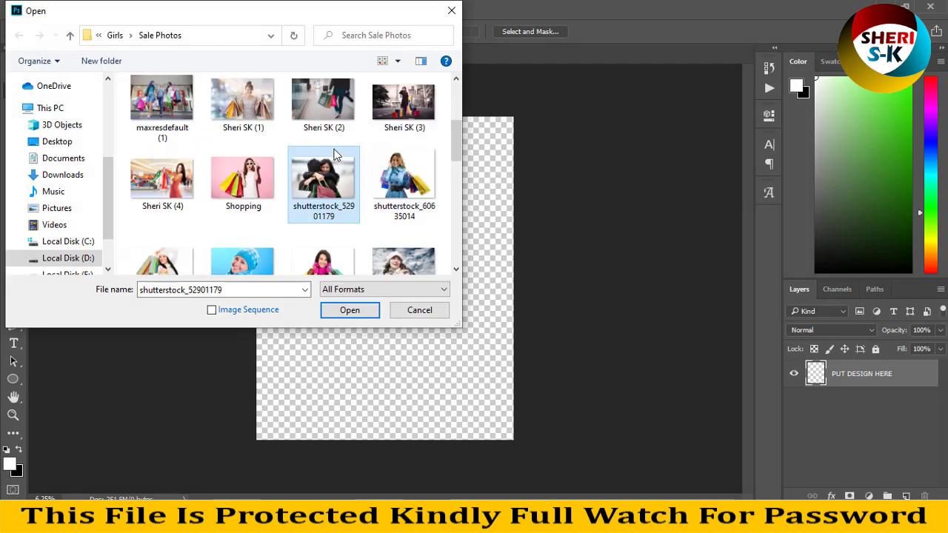
scroll(252, 163, "up", 1)
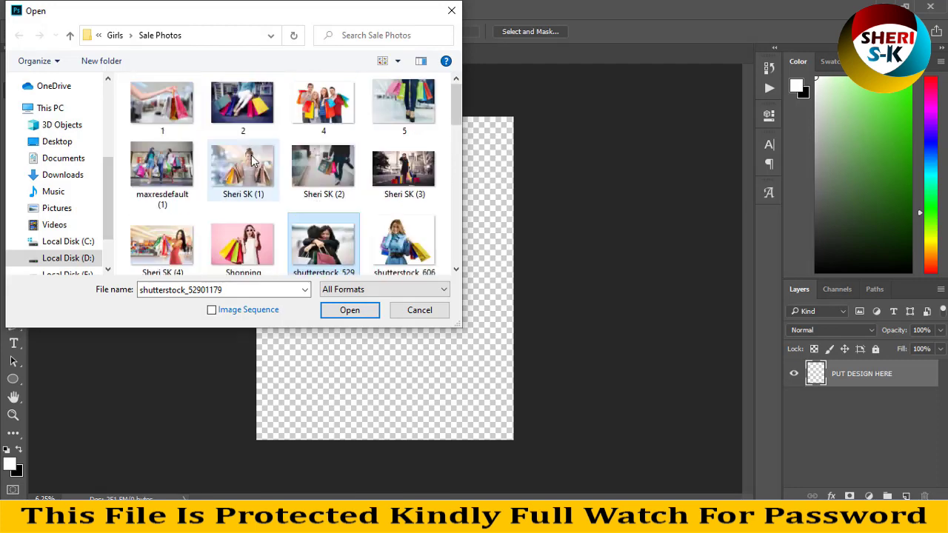
double_click(404, 107)
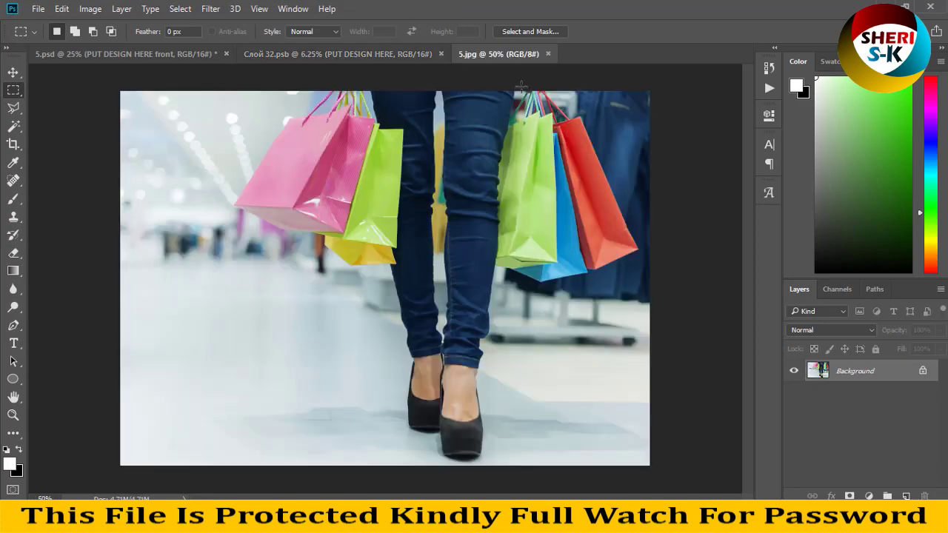
Copy the shopping photo into the placeholder canvas as Layer 1 and close 5.jpg
left_click_drag(516, 57, 590, 97)
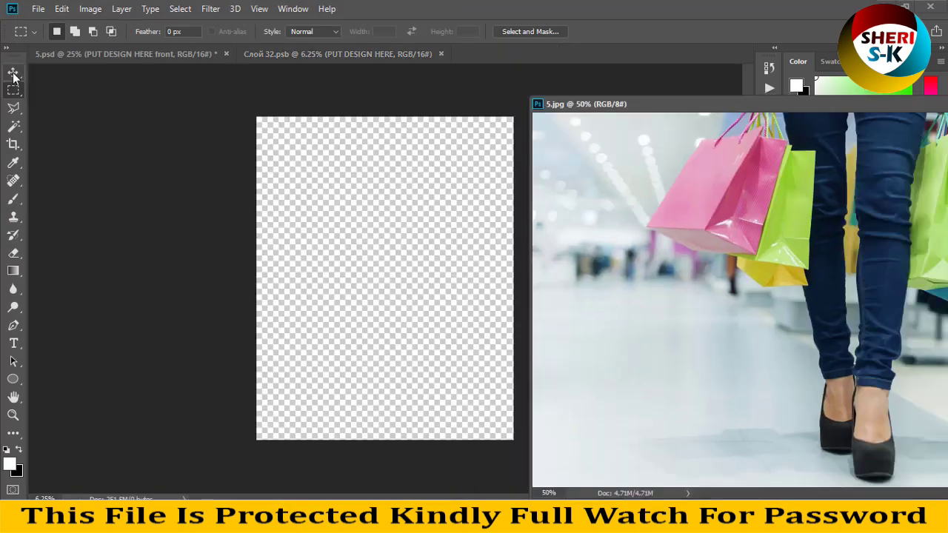
left_click(14, 73)
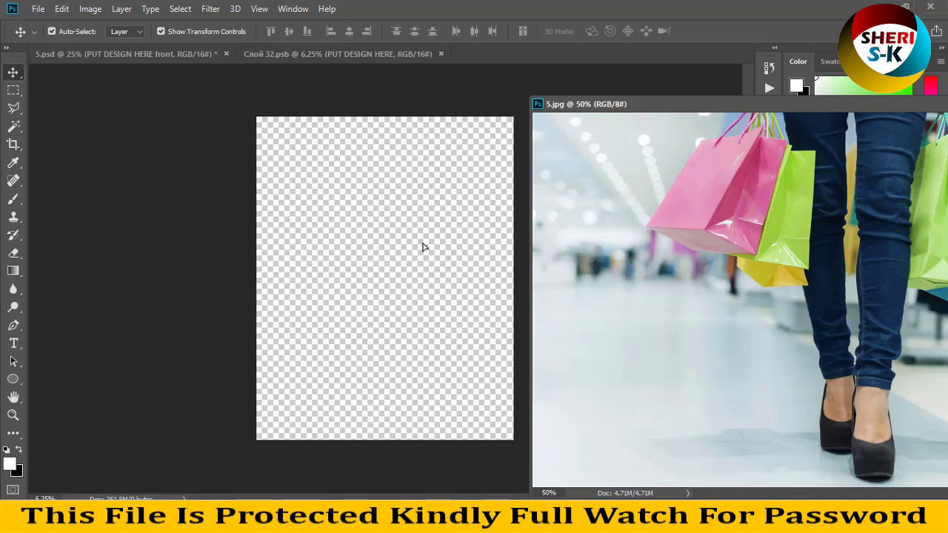
left_click_drag(423, 247, 408, 212)
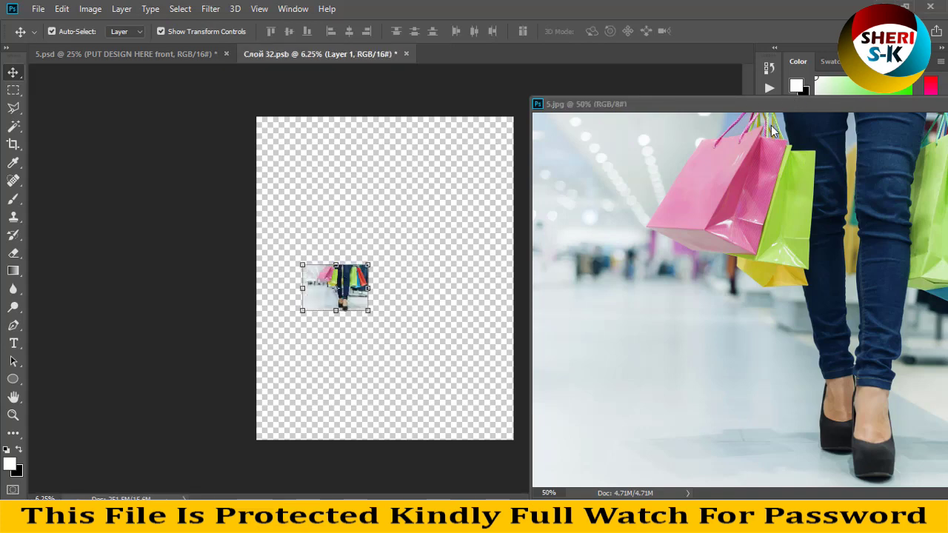
right_click(753, 105)
left_click(785, 135)
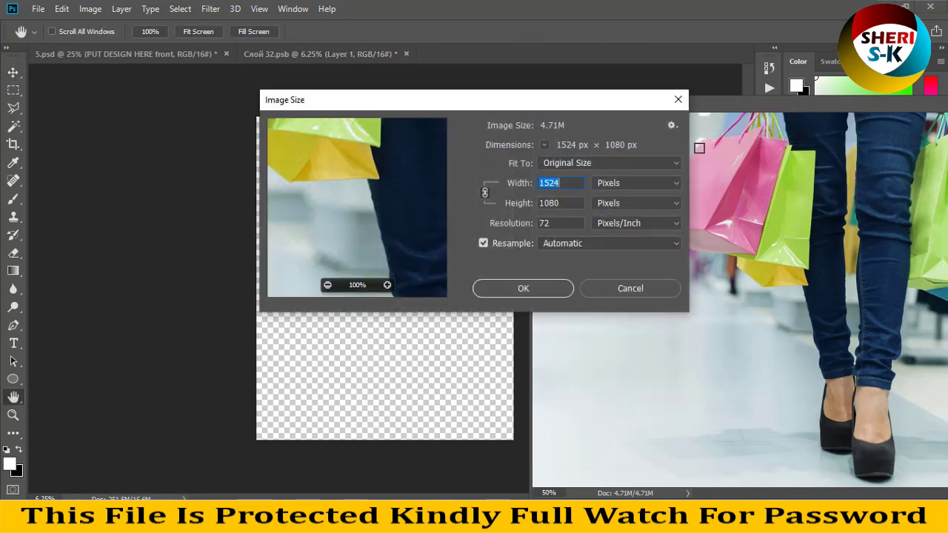
left_click(622, 285)
left_click_drag(636, 104, 210, 131)
key("ctrl+w")
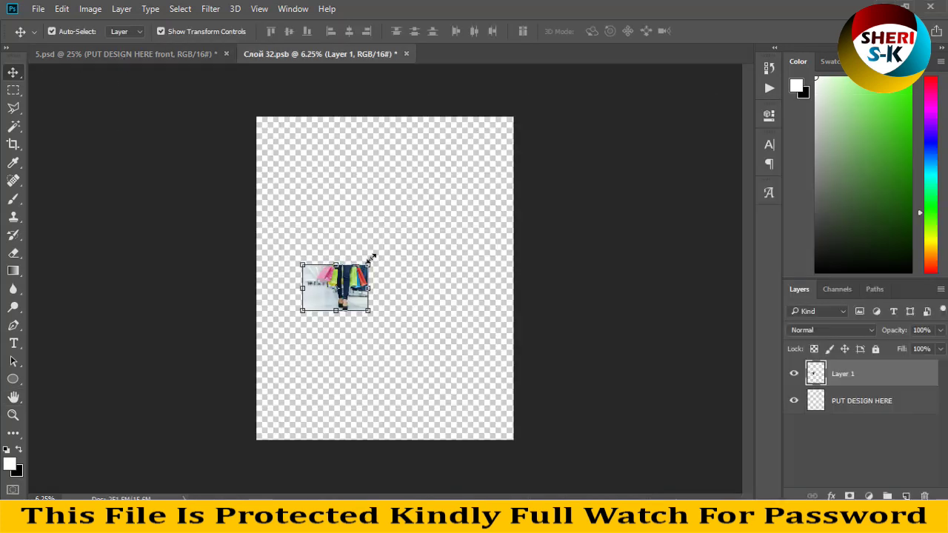
Scale and position the photo to fill the placeholder canvas
left_click_drag(369, 265, 650, 66)
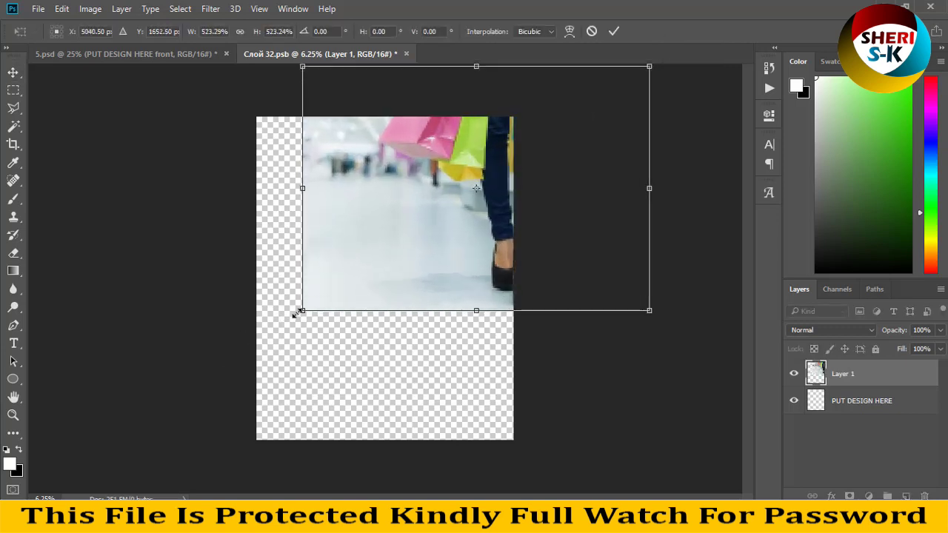
left_click_drag(298, 314, 138, 429)
mouse_move(396, 280)
left_mouse_down()
mouse_move(380, 320)
mouse_move(371, 320)
left_mouse_up()
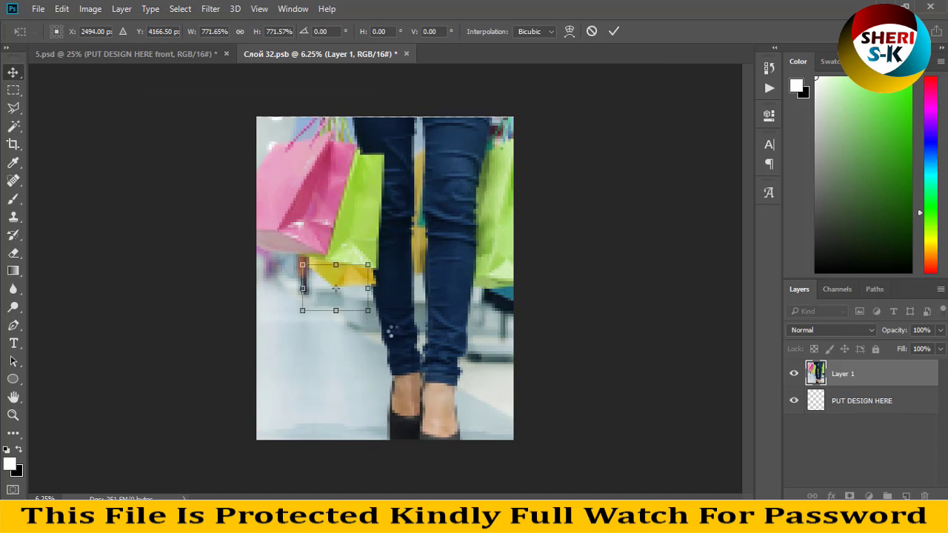
key("Return")
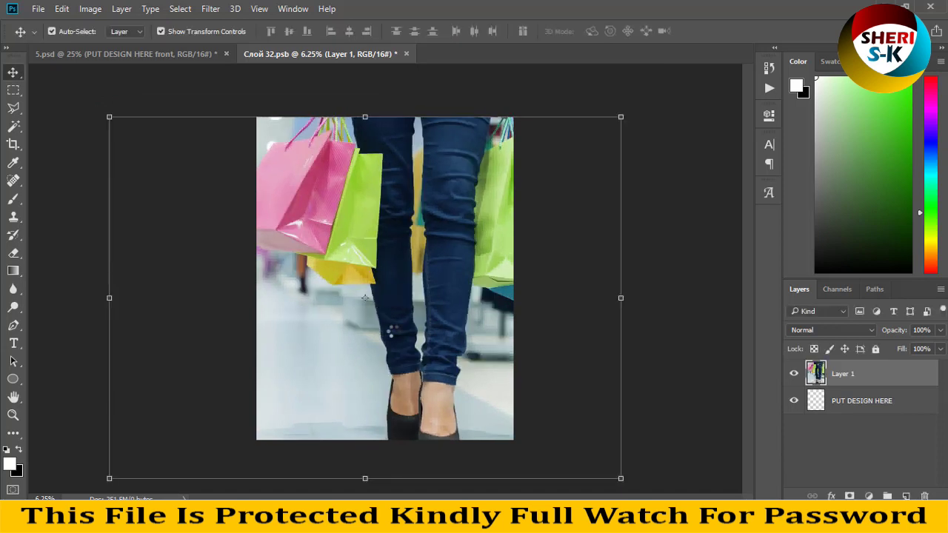
Nudge the photo up, shrink it slightly, and save the .psb contents
key("shift+Up")
key("shift+Up")
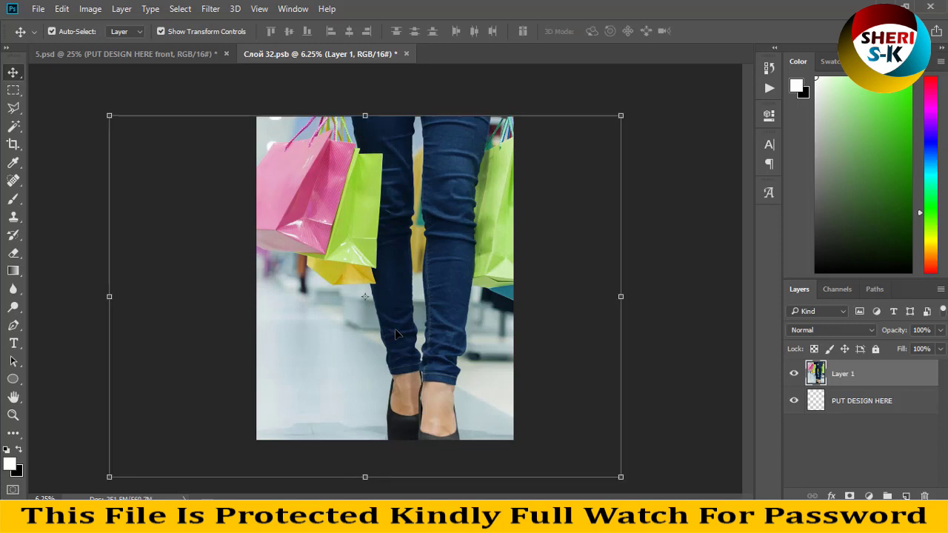
key("shift+Up")
key("shift+Up")
key("shift+Up")
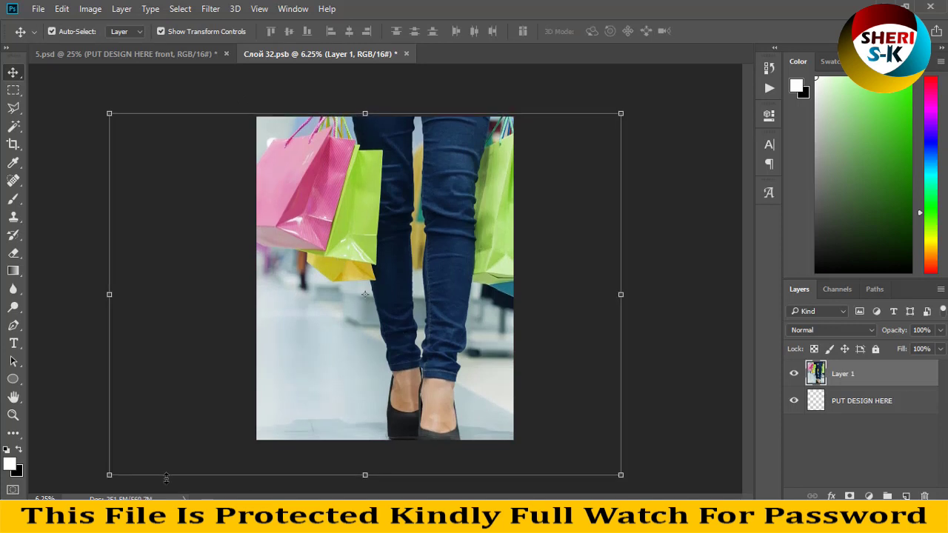
left_click_drag(108, 475, 152, 449)
key("ctrl+z")
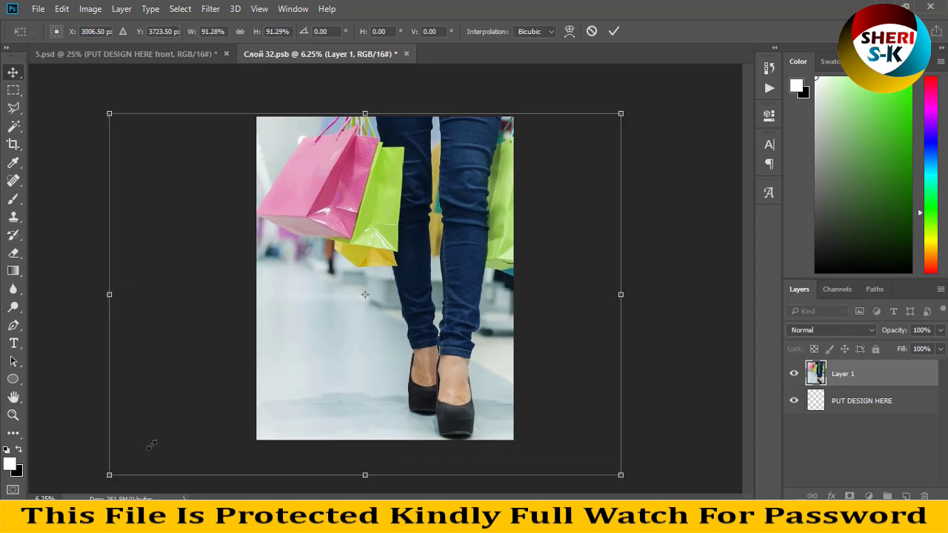
key("Return")
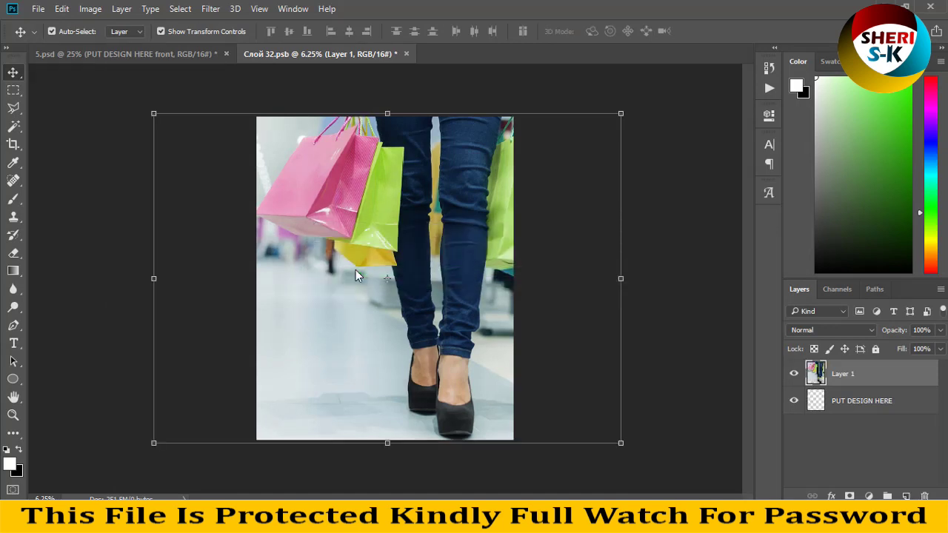
key("ctrl+s")
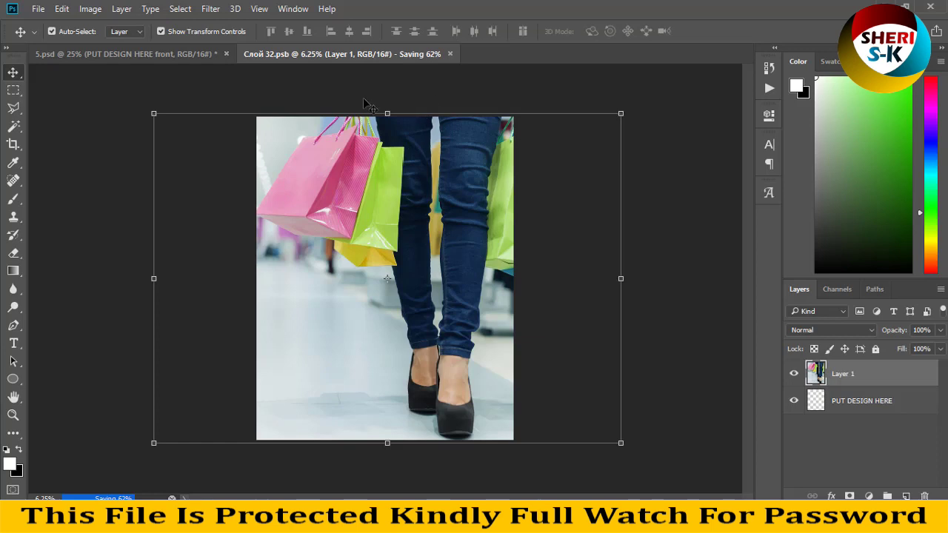
Wait for saving to finish, switching between Слой 32.psb and 5.psd, ending on 5.psd
left_click(161, 55)
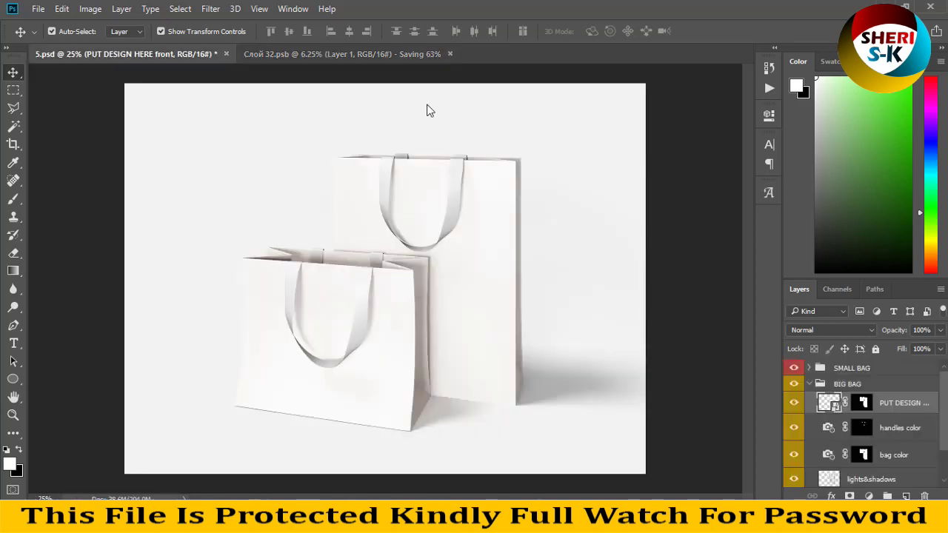
left_click(421, 54)
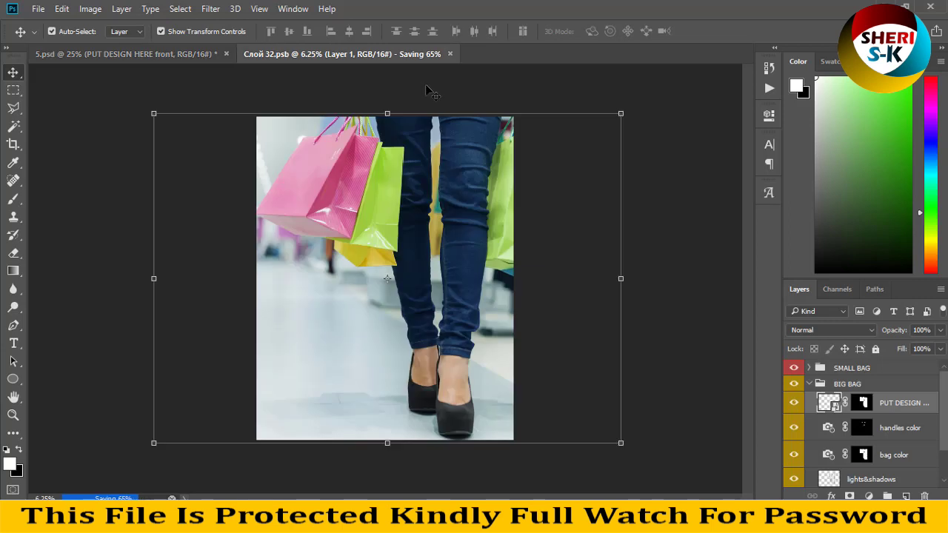
left_click(170, 56)
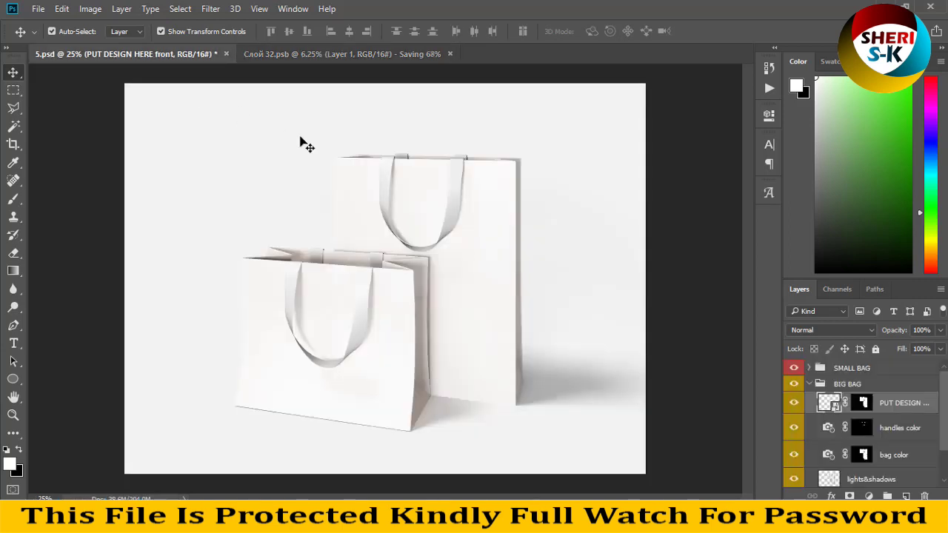
left_click(393, 55)
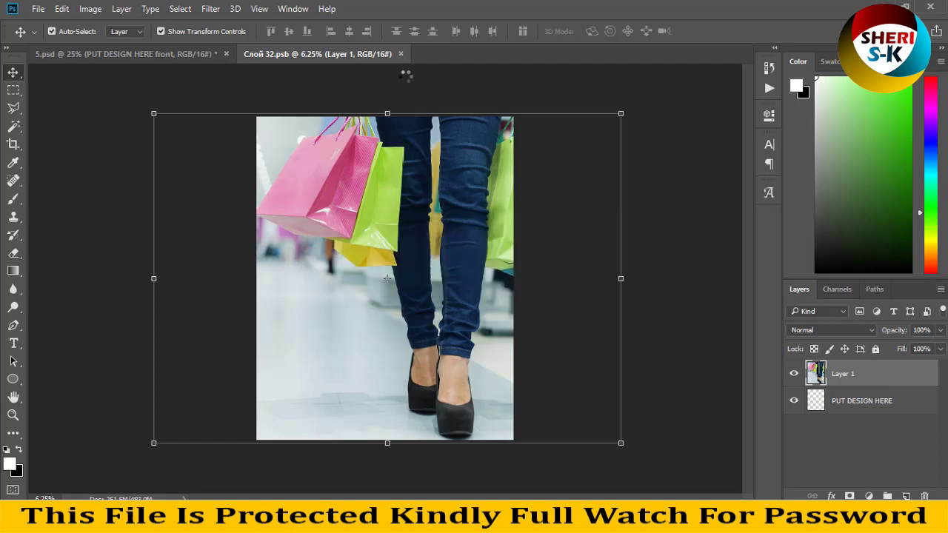
left_click(191, 58)
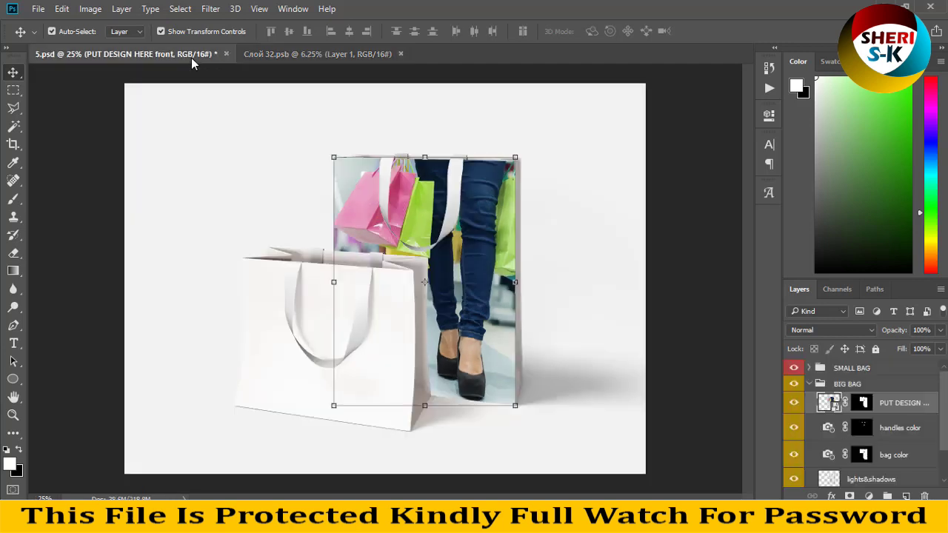
Collapse BIG BAG, expand SMALL BAG, and open its PUT DESIGN HERE smart object
left_click(654, 143)
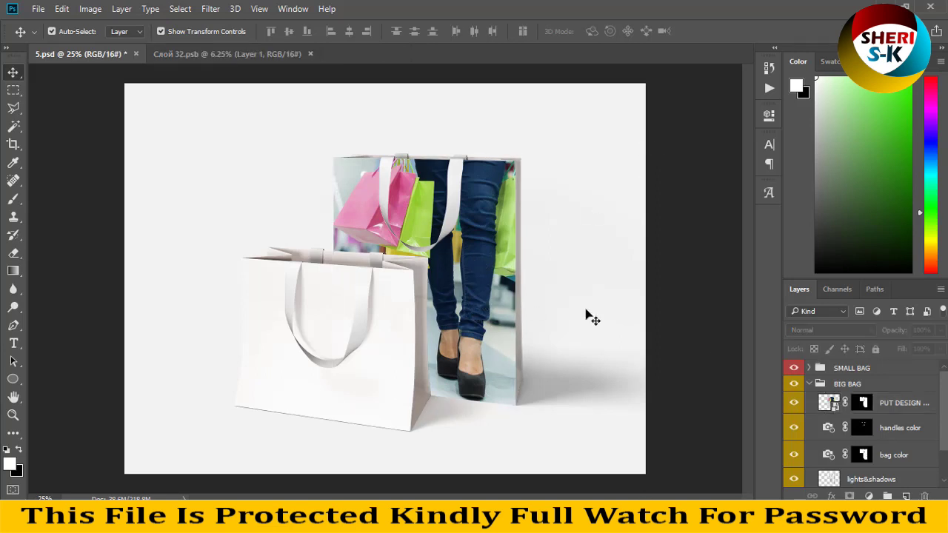
left_click(807, 386)
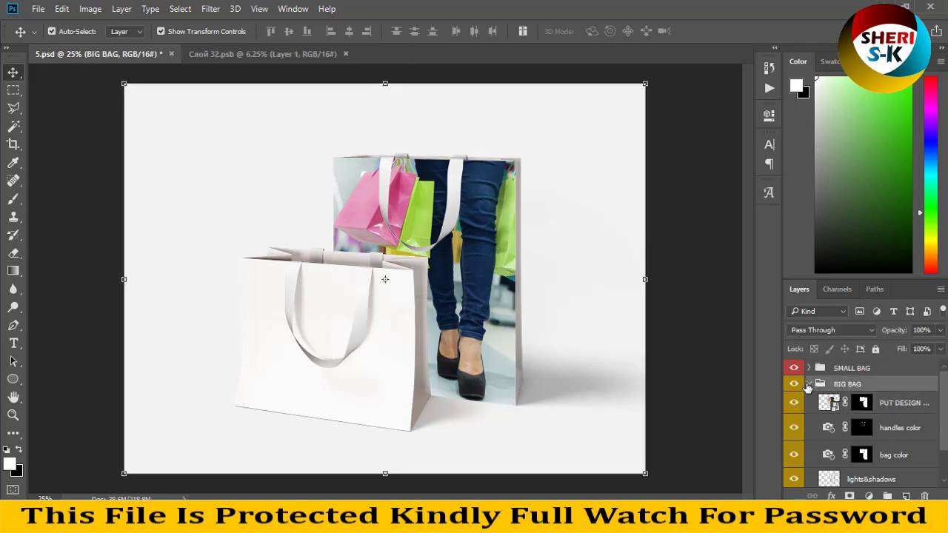
left_click(808, 384)
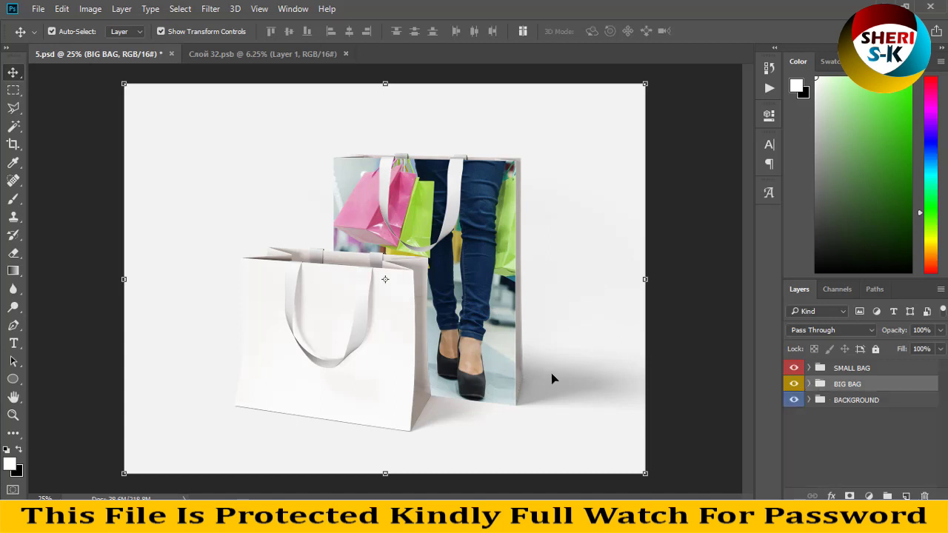
left_click(390, 358)
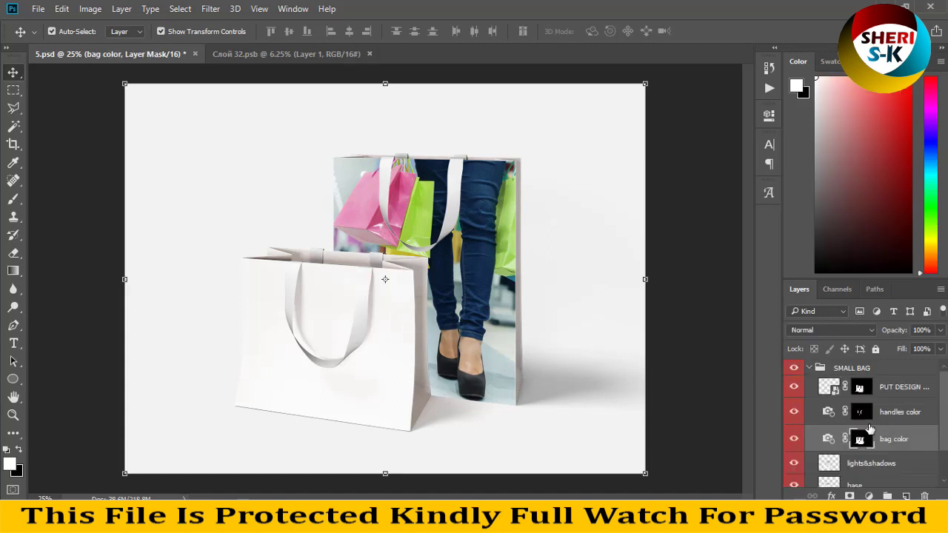
left_click(832, 393)
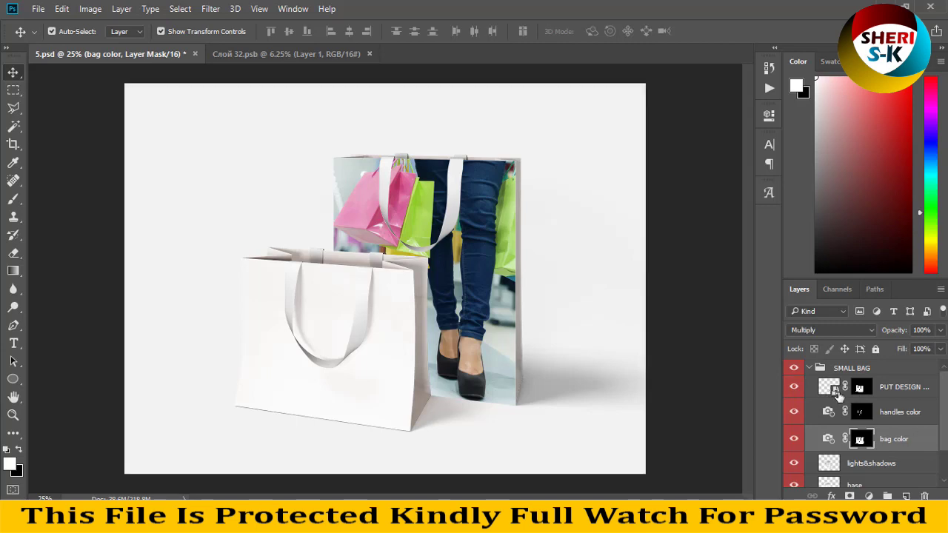
double_click(835, 392)
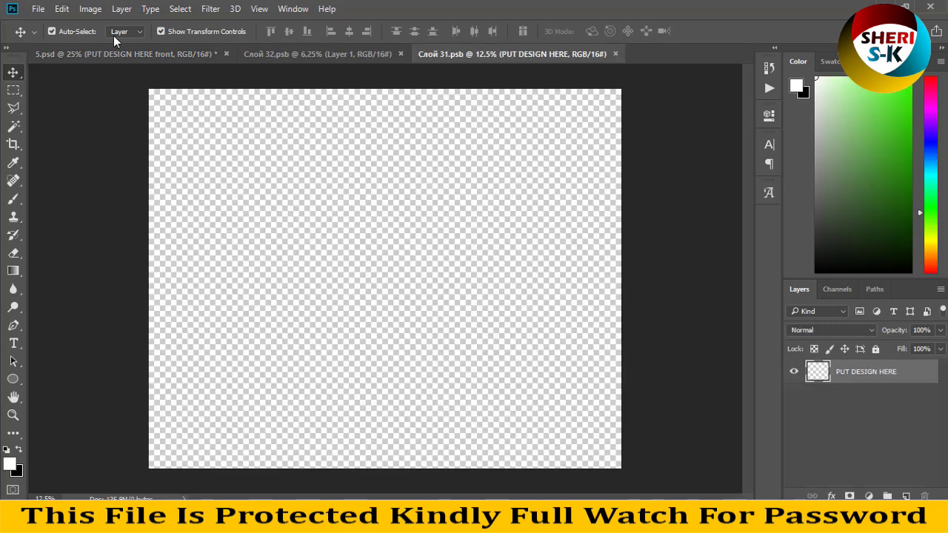
Open shopping photo 1.jpg
left_click(38, 9)
left_click(51, 36)
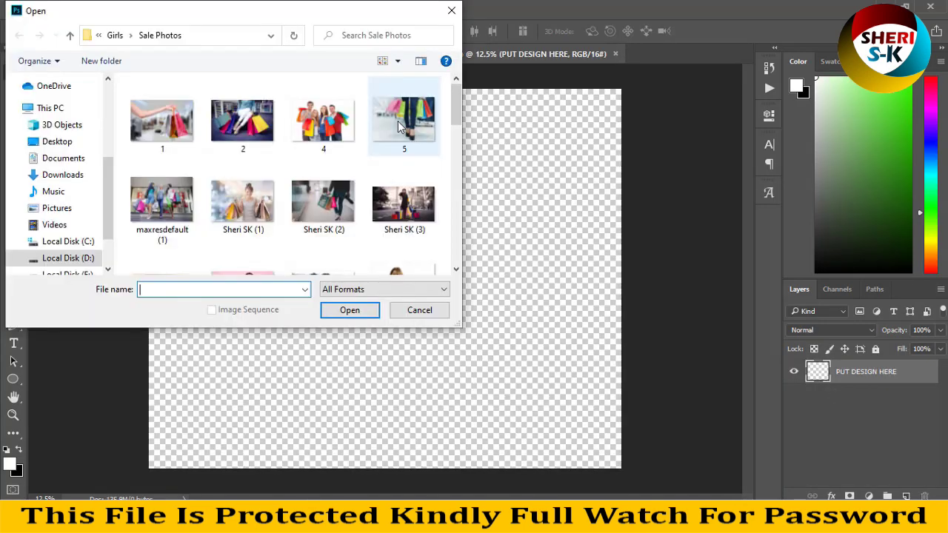
left_click(176, 132)
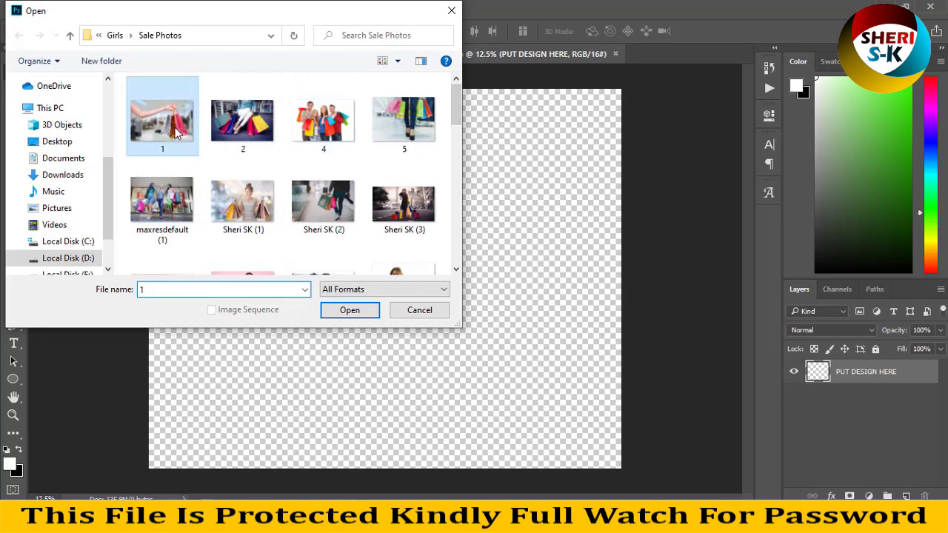
double_click(175, 132)
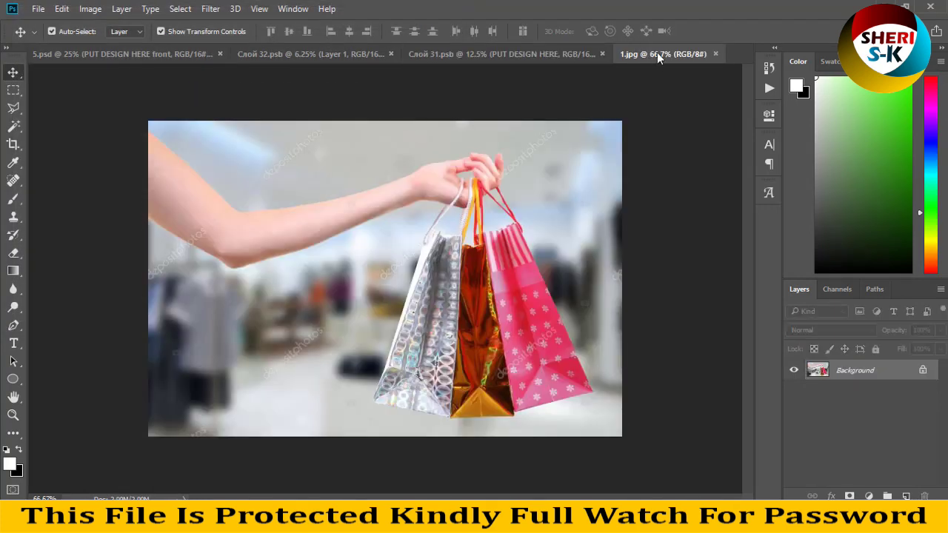
Copy photo 1 into the Слой 31.psb canvas and close 1.jpg
left_click_drag(658, 57, 637, 59)
left_click_drag(768, 201, 260, 248)
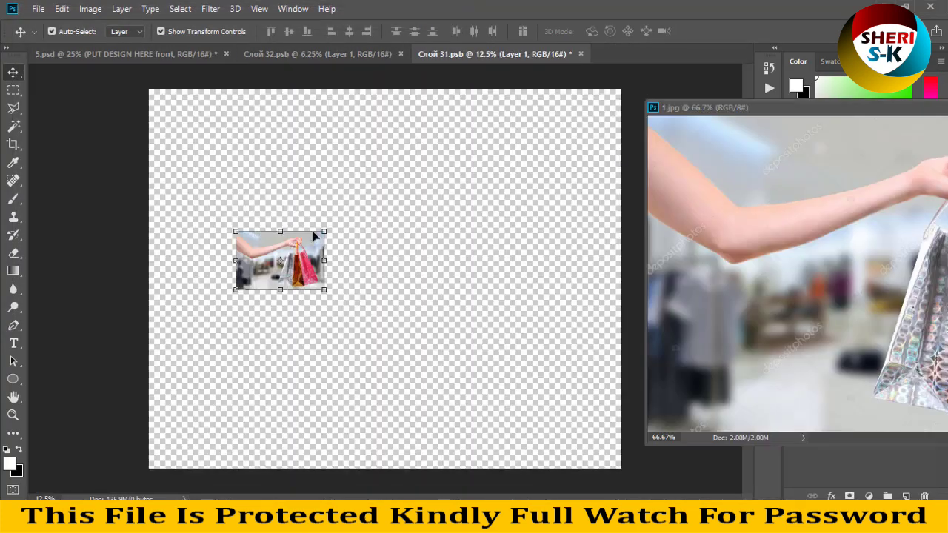
left_click_drag(782, 107, 388, 128)
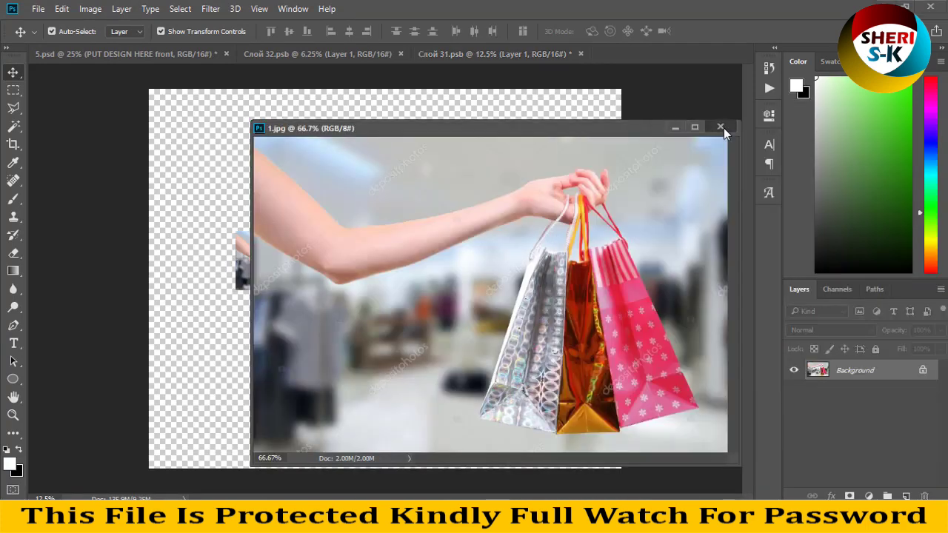
left_click(720, 127)
Free Transform the photo until it fills the placeholder canvas, then commit
left_click_drag(323, 231, 654, 64)
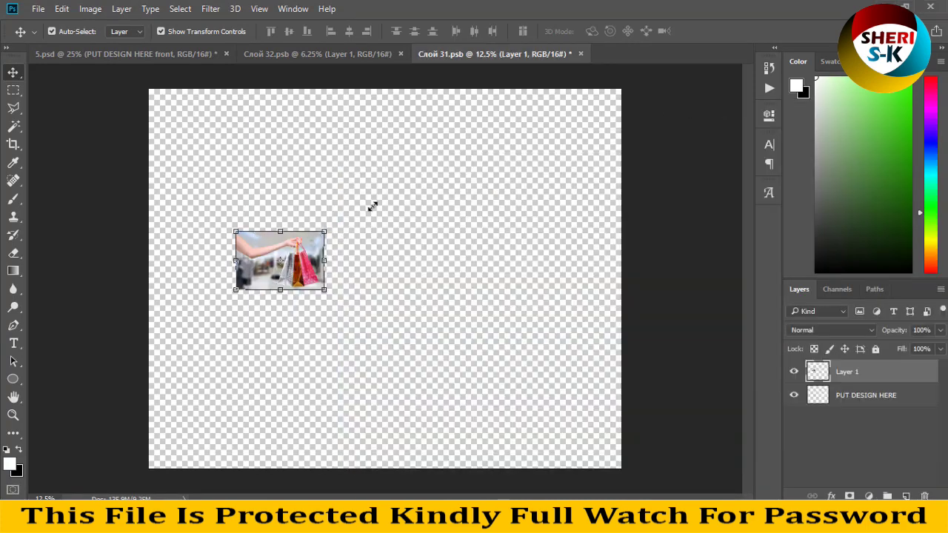
left_click_drag(232, 289, 29, 473)
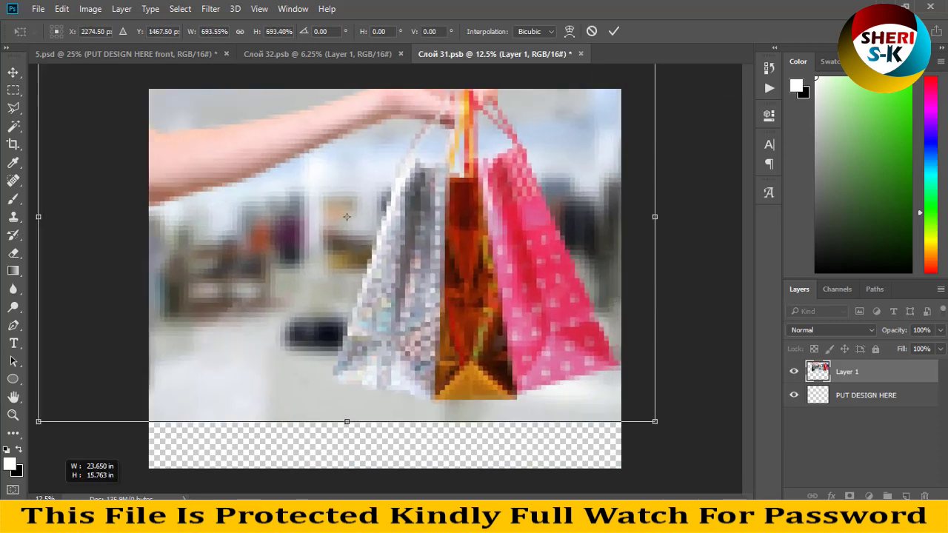
left_click_drag(413, 210, 408, 224)
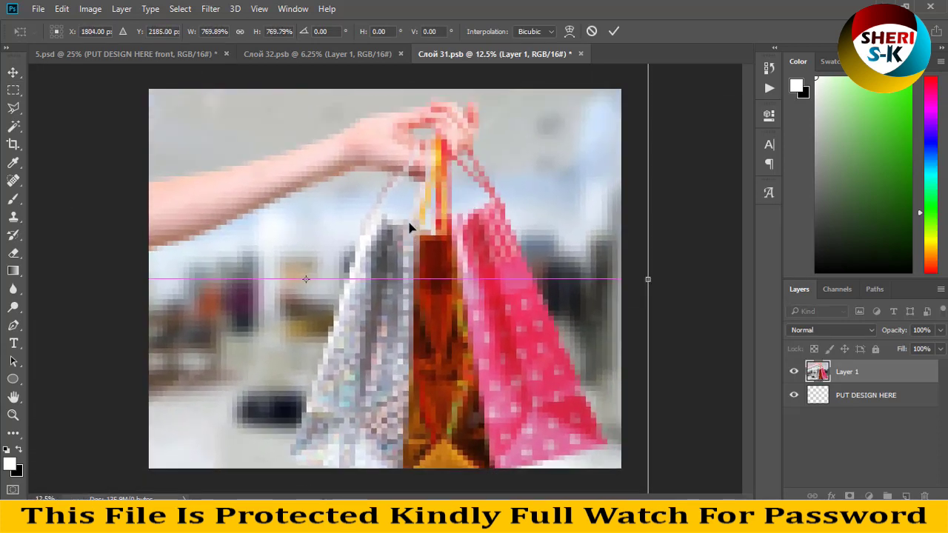
key("ctrl+minus")
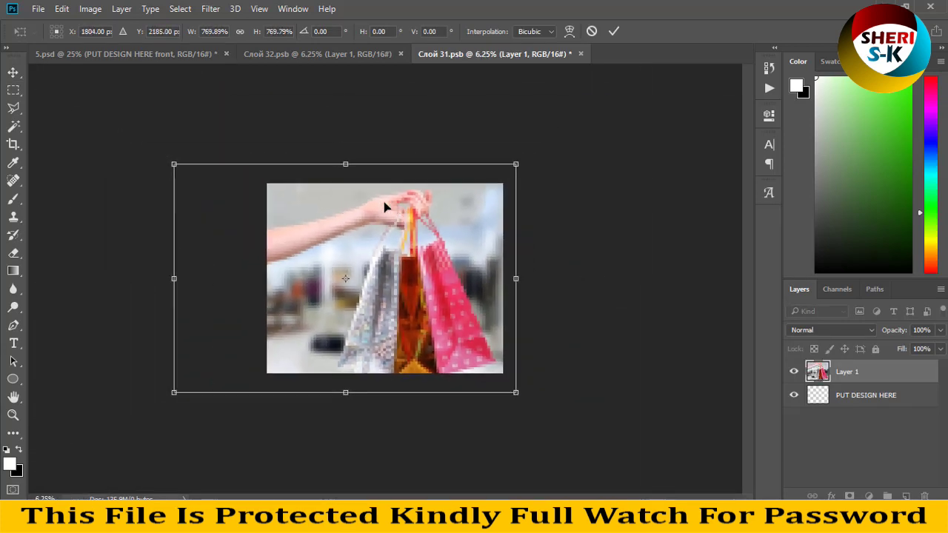
left_click_drag(171, 396, 209, 369)
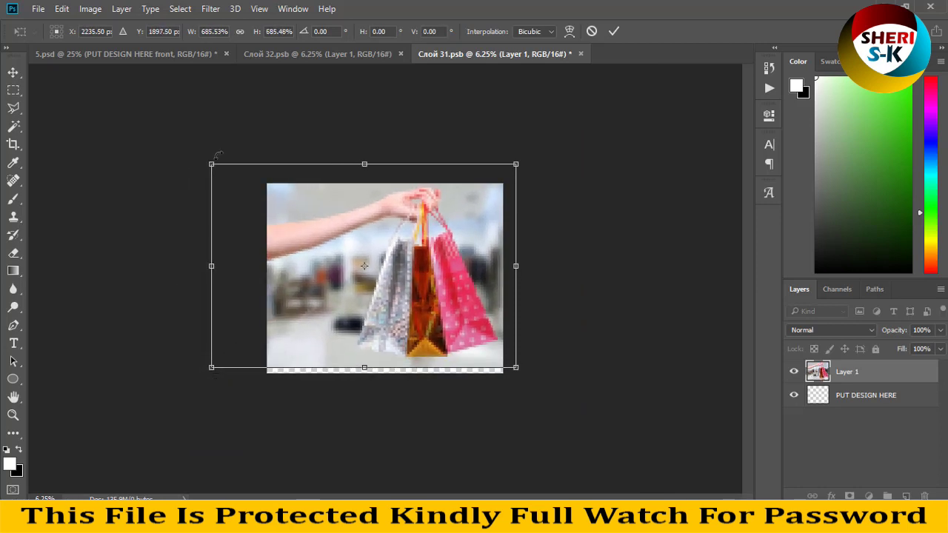
left_click_drag(215, 165, 238, 183)
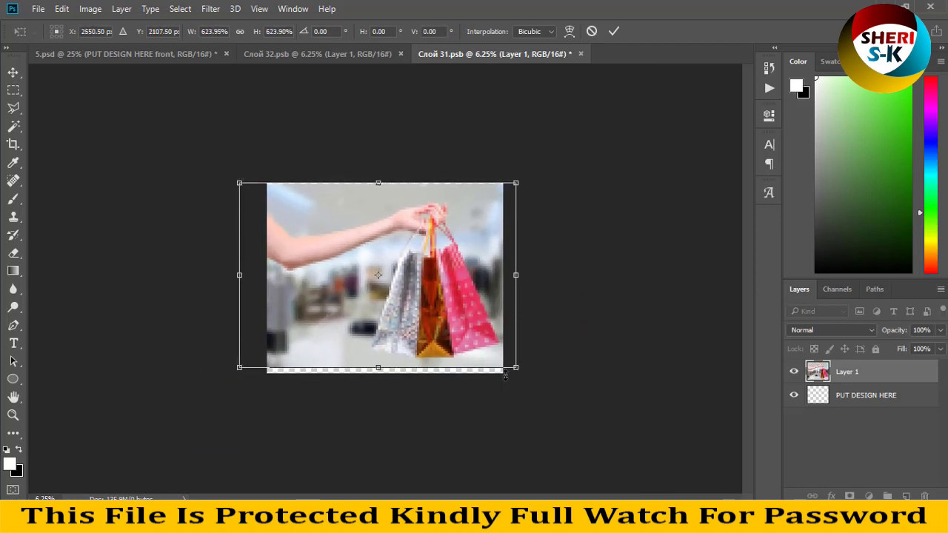
left_click_drag(515, 368, 503, 372)
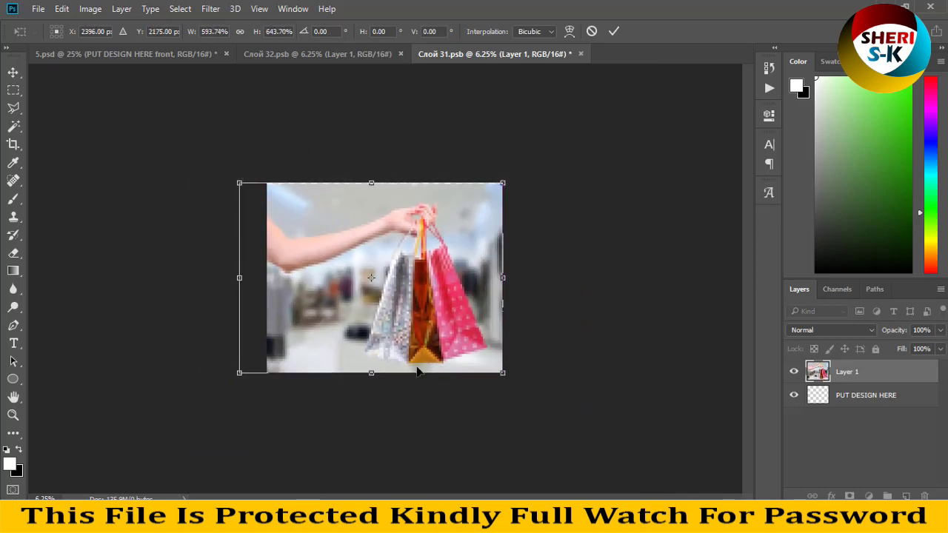
left_click_drag(239, 278, 242, 280)
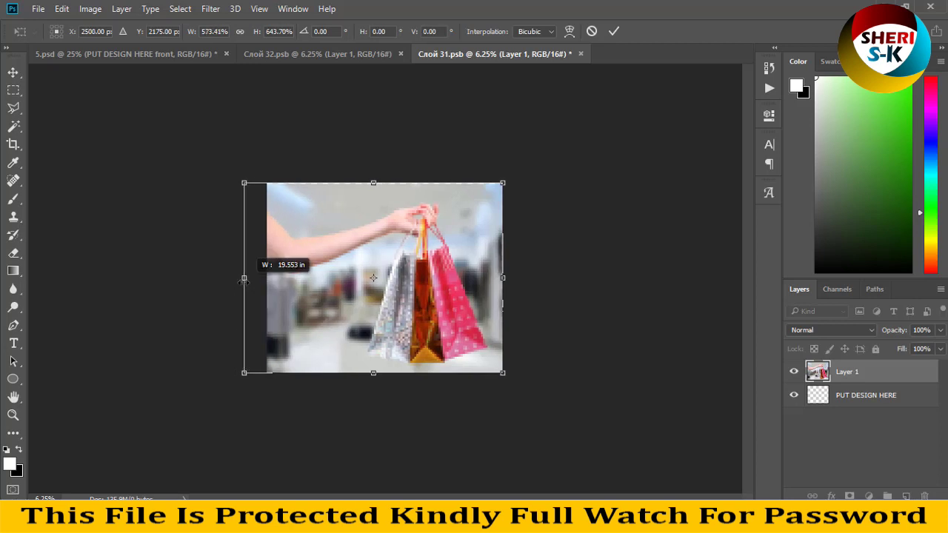
key("Return")
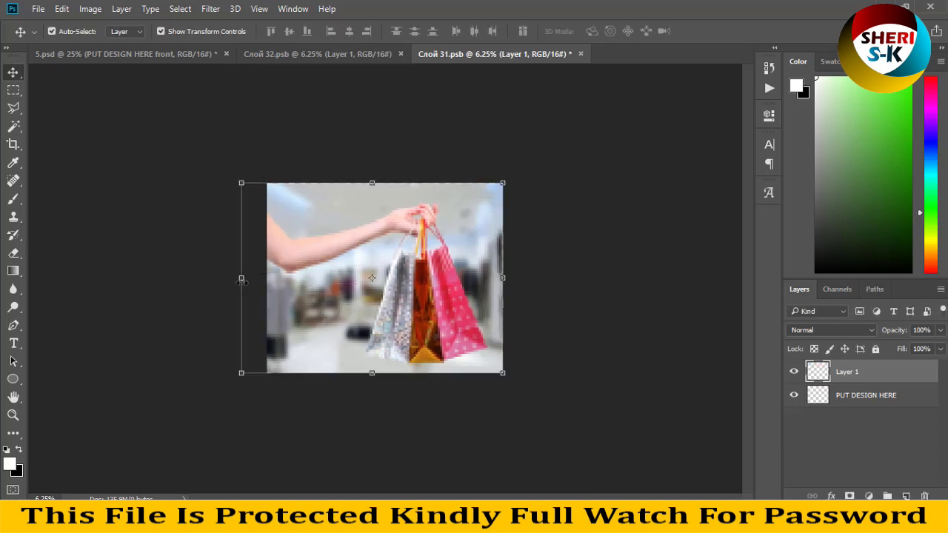
Save Слой 31.psb and return to the 5.psd mockup
key("ctrl+s")
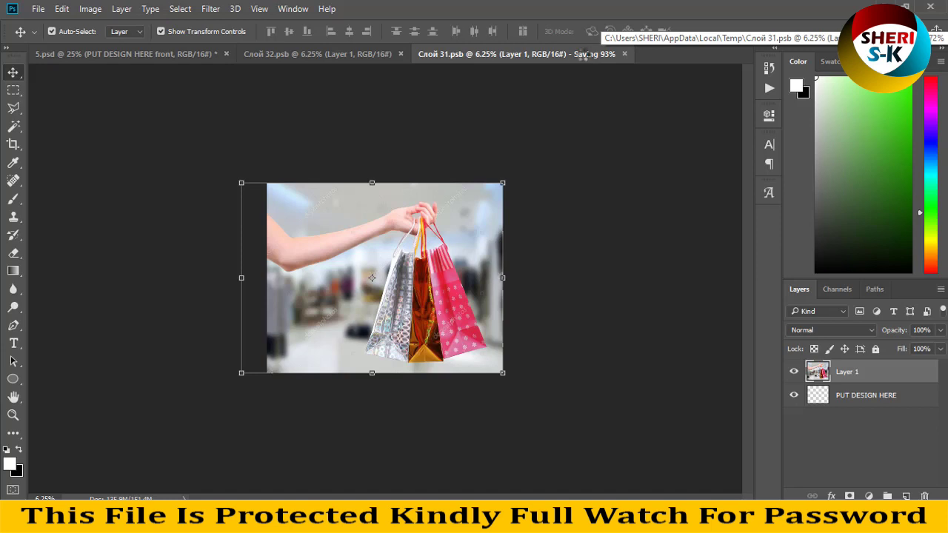
left_click(176, 52)
Close both .psb documents and 5.psd without saving changes
left_click(659, 171)
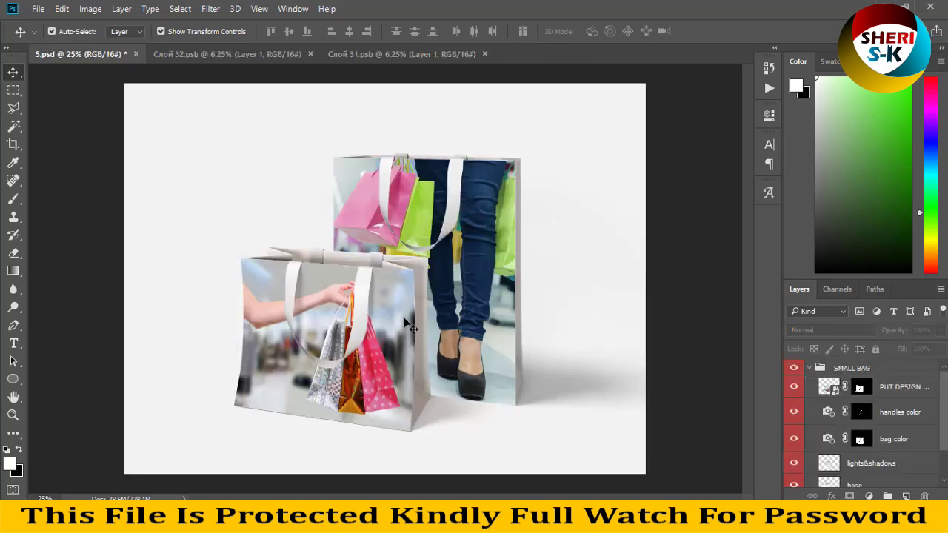
left_click(311, 54)
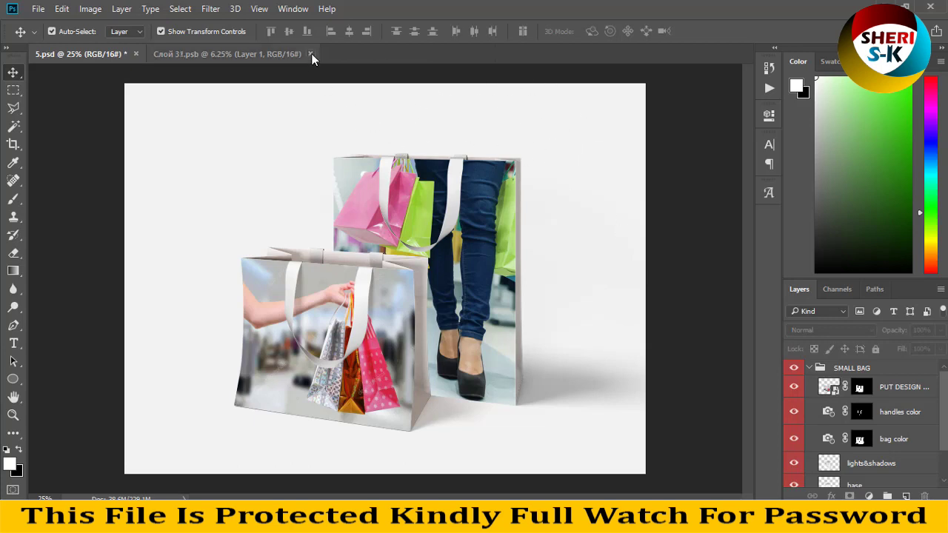
left_click(137, 53)
left_click(478, 208)
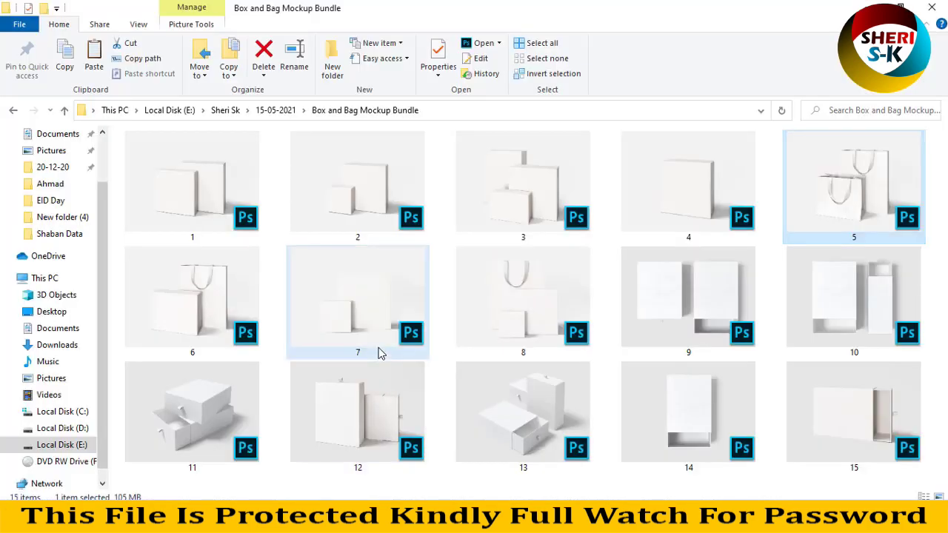
Preview mockups 7, 9, 11, 6, 1 and 4, then drag mockup 8 into Photoshop
left_click(378, 347)
left_click(674, 302)
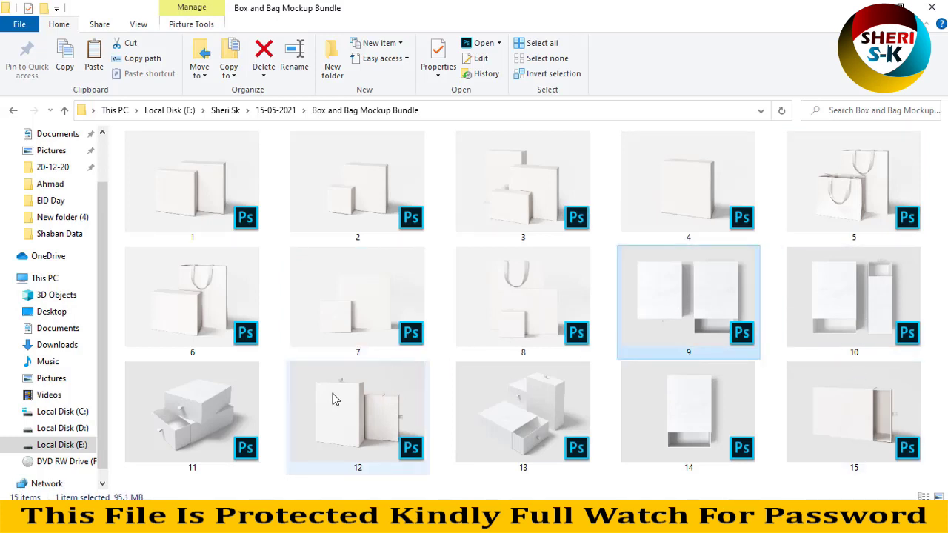
left_click(194, 407)
left_click(204, 328)
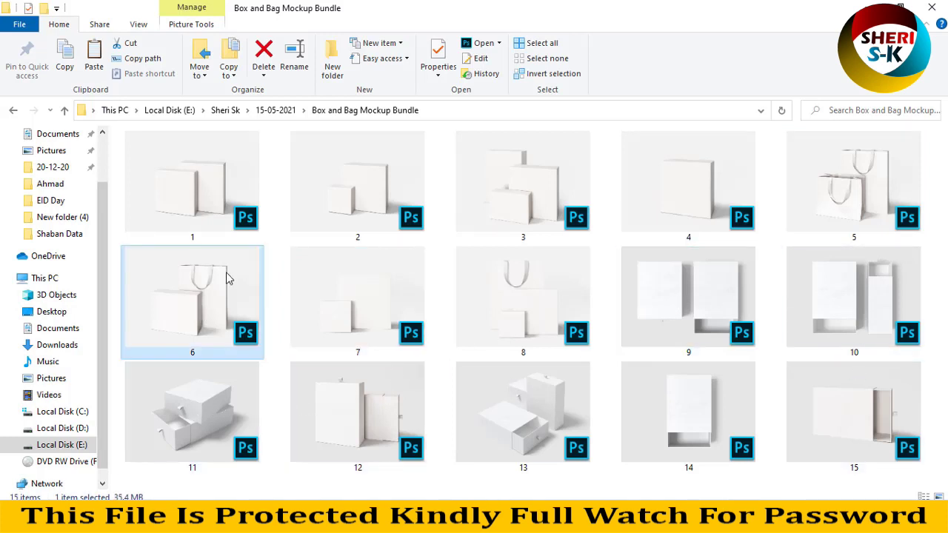
left_click(215, 197)
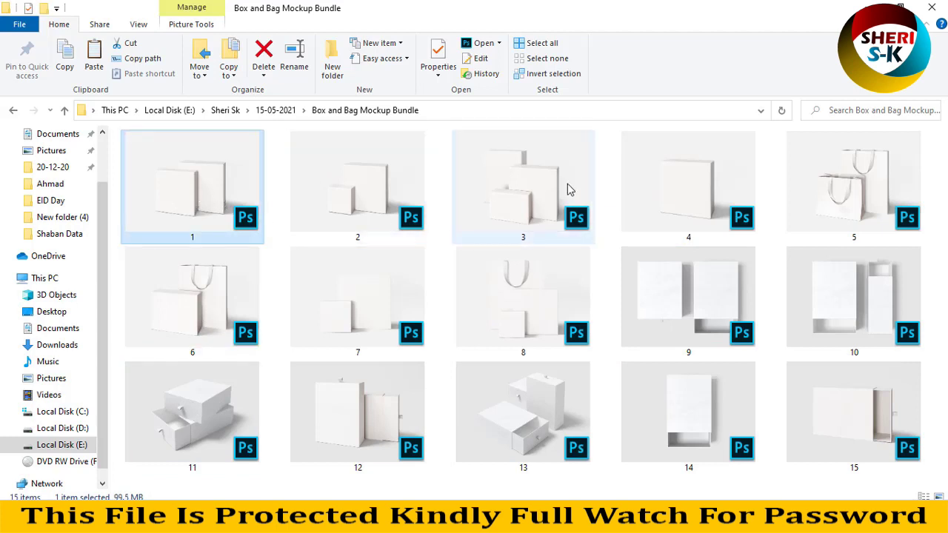
left_click(707, 205)
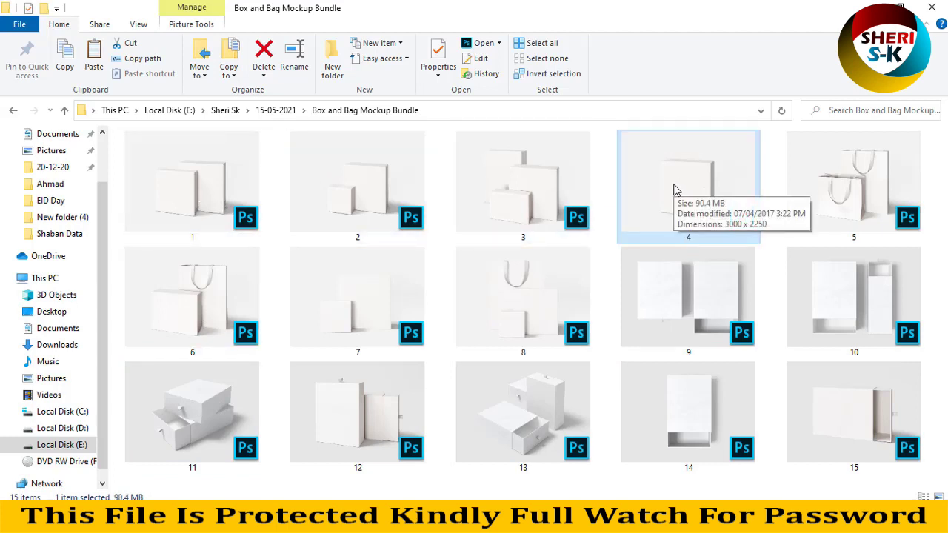
left_click(529, 322)
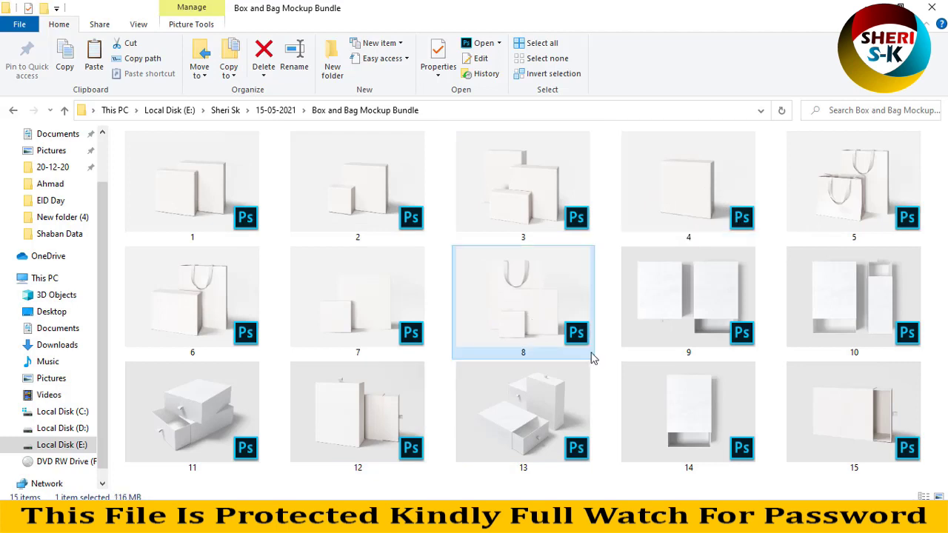
mouse_move(521, 316)
left_mouse_down()
mouse_move(396, 196)
mouse_move(378, 78)
left_mouse_up()
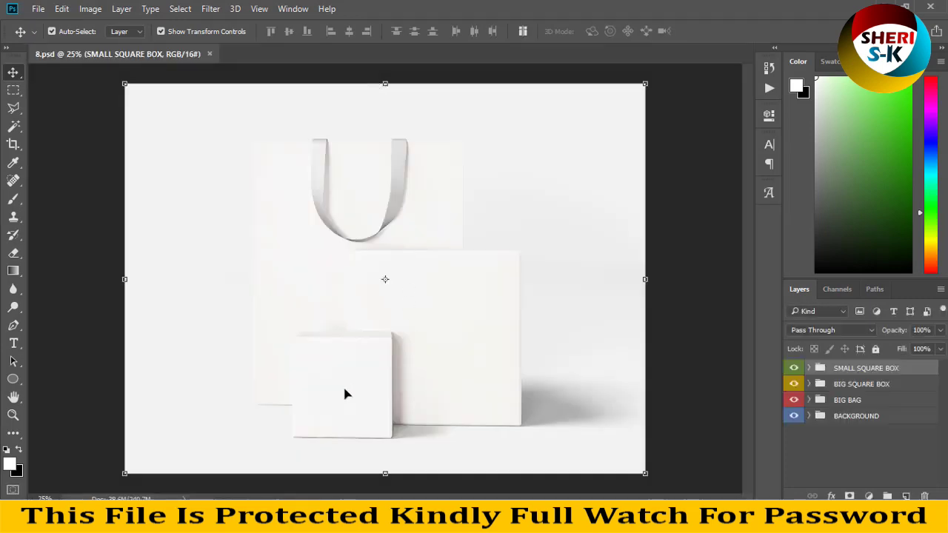
Toggle BIG BAG, BIG SQUARE BOX and SMALL SQUARE BOX visibility to identify each part
left_click(345, 394)
scroll(796, 414, "up", 1)
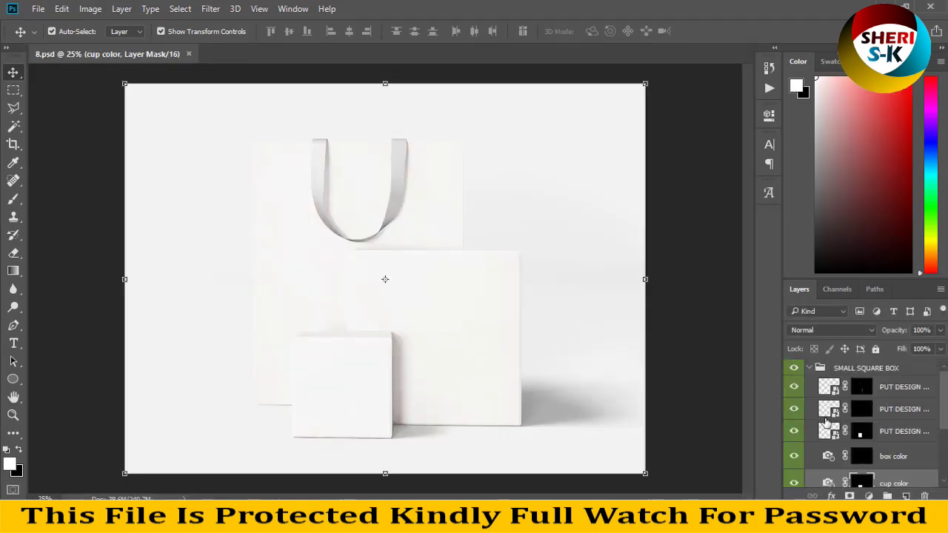
left_click(808, 368)
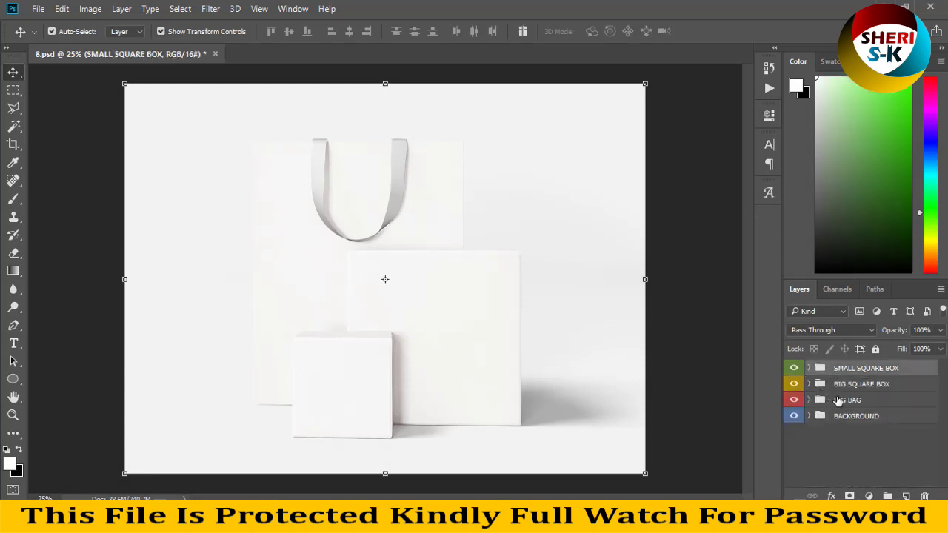
left_click(833, 401)
left_click(794, 401)
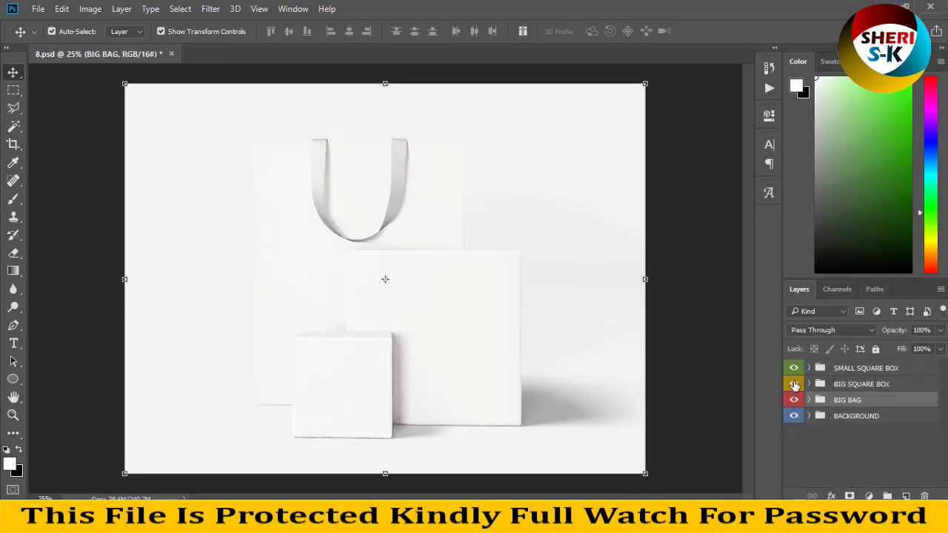
left_click(794, 384)
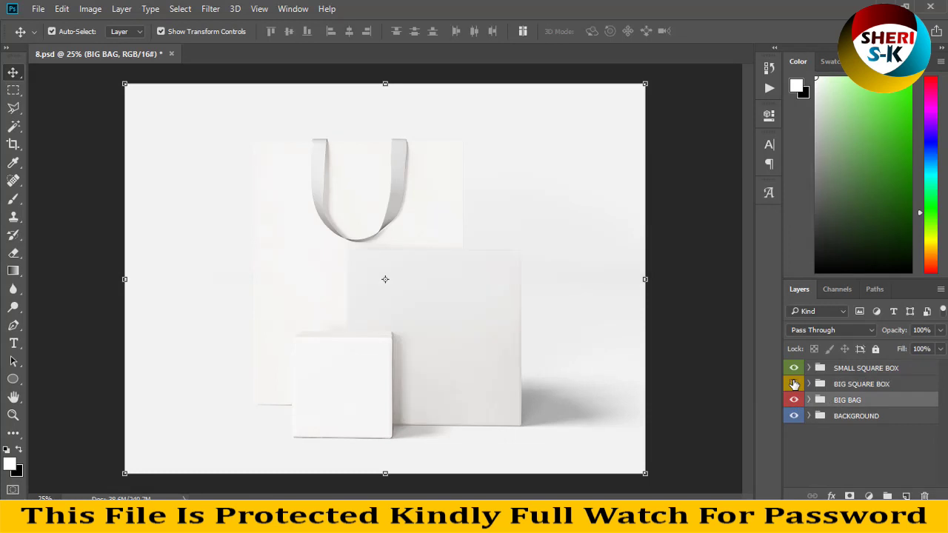
left_click(794, 383)
left_click(794, 368)
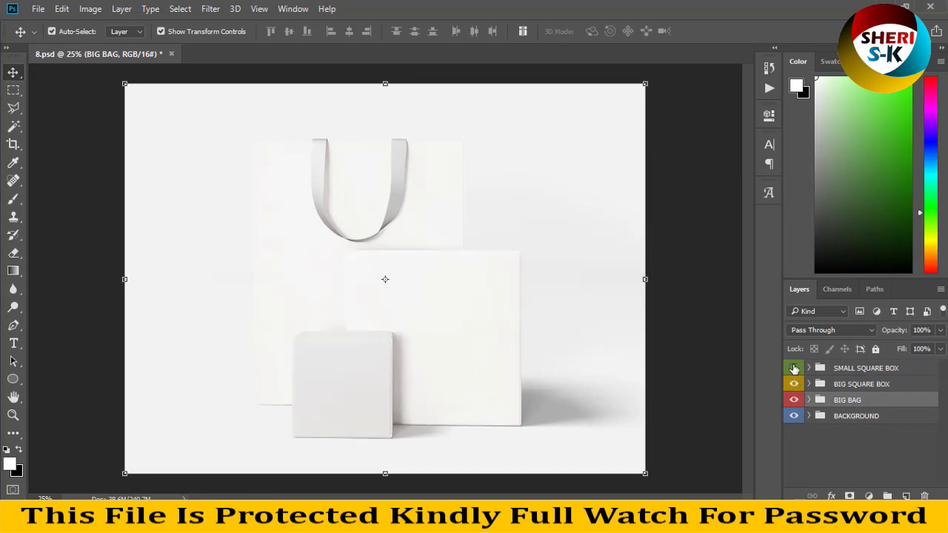
Expand BIG SQUARE BOX, deselect the layer, and close mockup 8
left_click(436, 339)
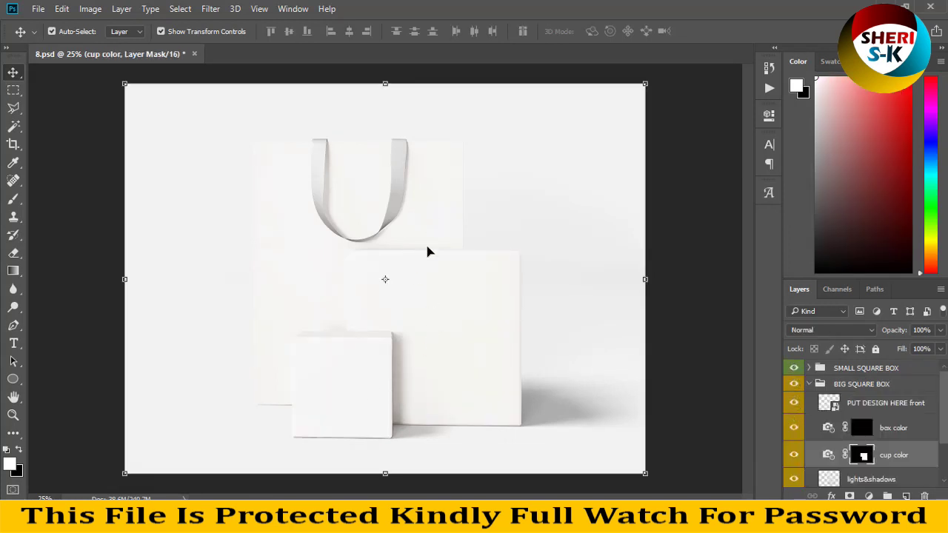
left_click(730, 105)
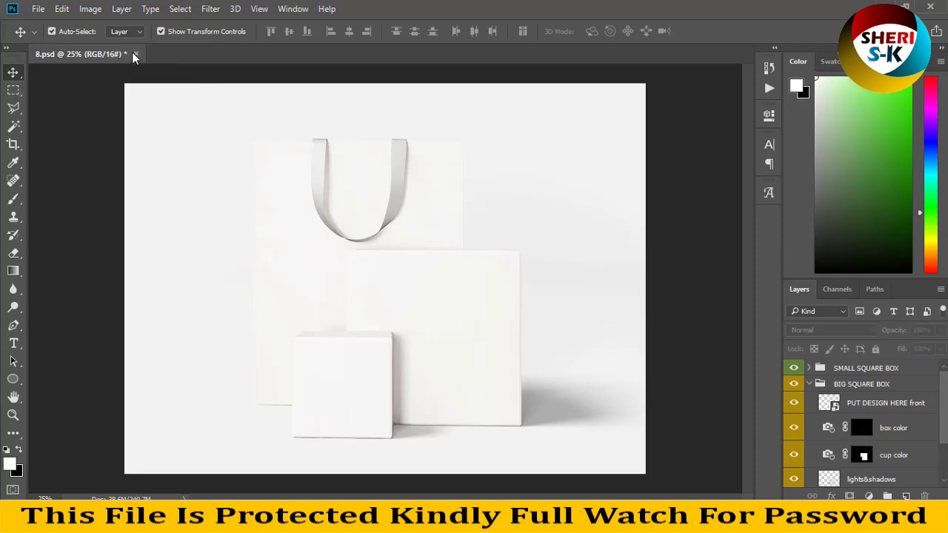
left_click(135, 54)
Discard changes to mockup 8 and drag mockup 1, the two square boxes, into Photoshop
left_click(478, 205)
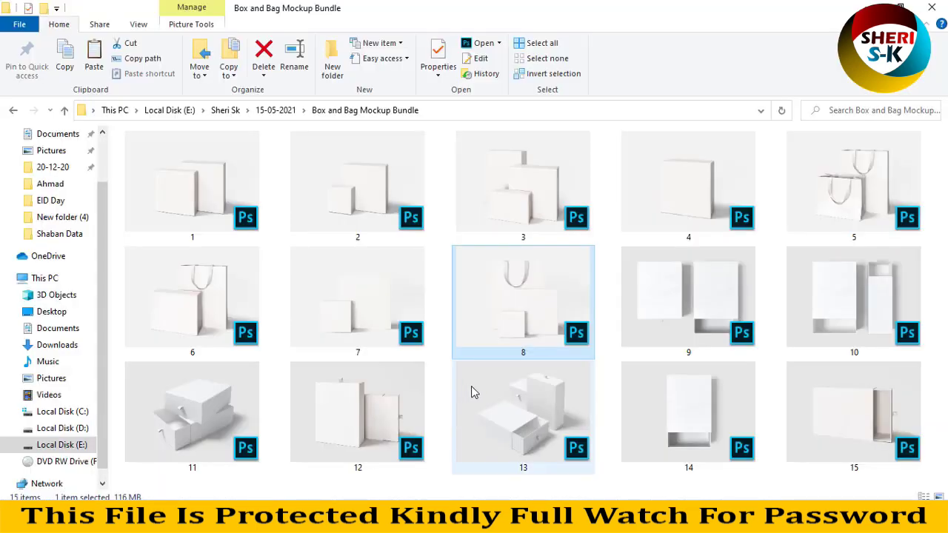
left_click(148, 332)
left_click(198, 185)
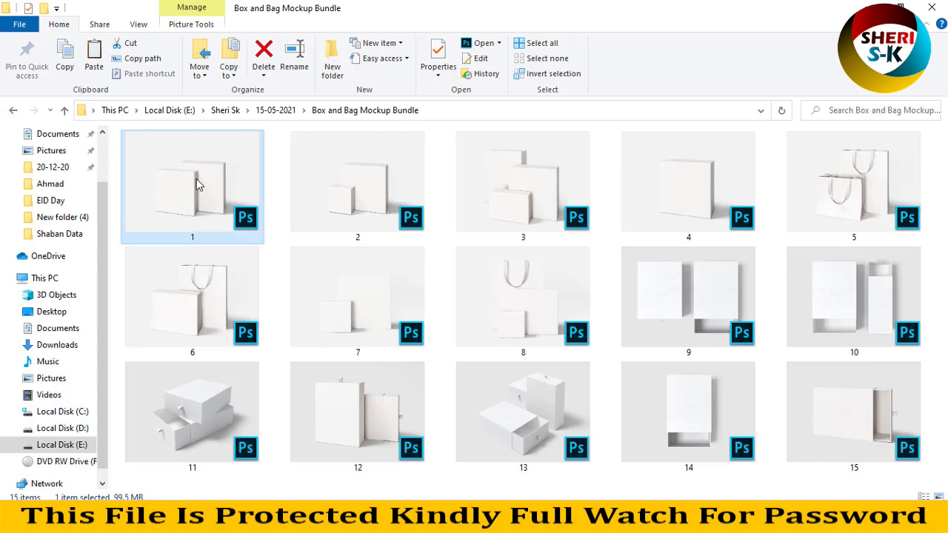
left_click_drag(196, 184, 316, 112)
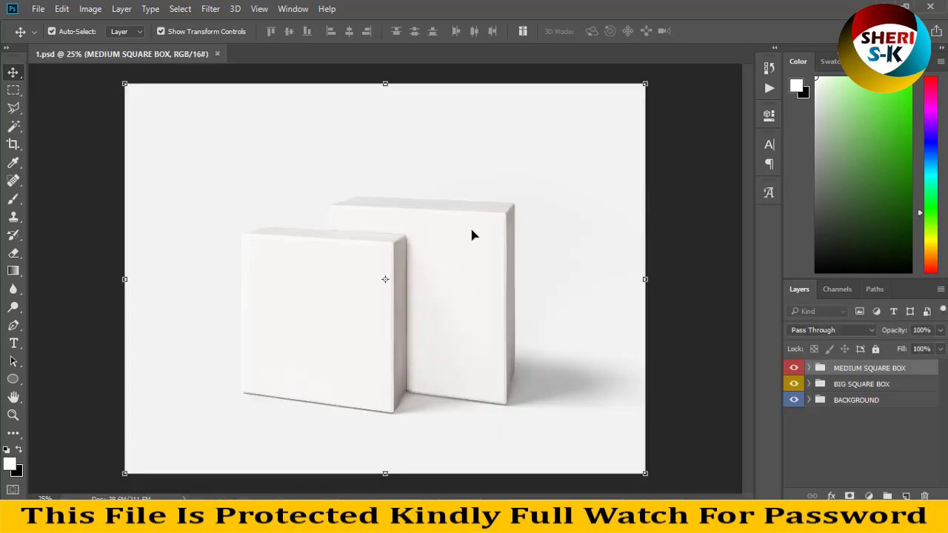
In MEDIUM SQUARE BOX, select the PUT DESIGN HERE front layer and hide the cup color layer
left_click(810, 368)
left_click(809, 388)
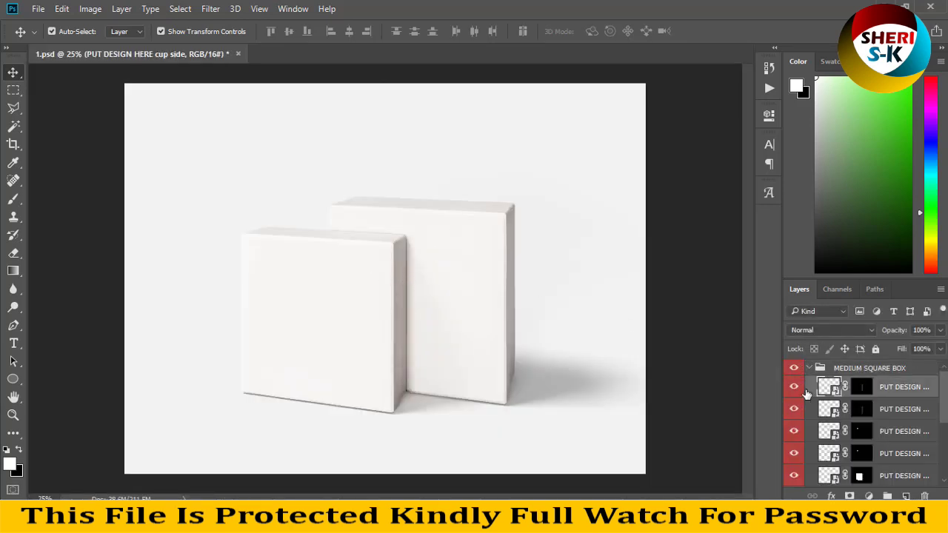
scroll(803, 407, "down", 1)
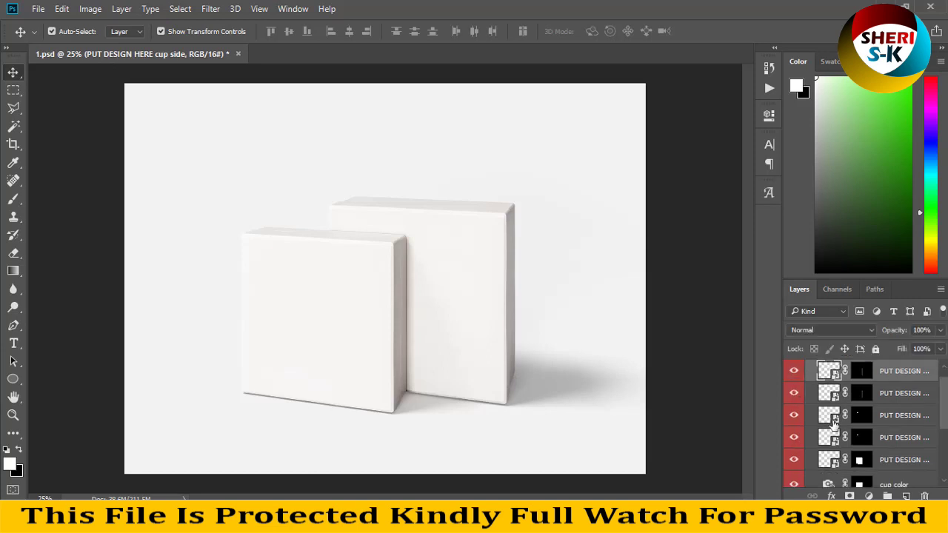
scroll(822, 429, "down", 1)
left_click(834, 443)
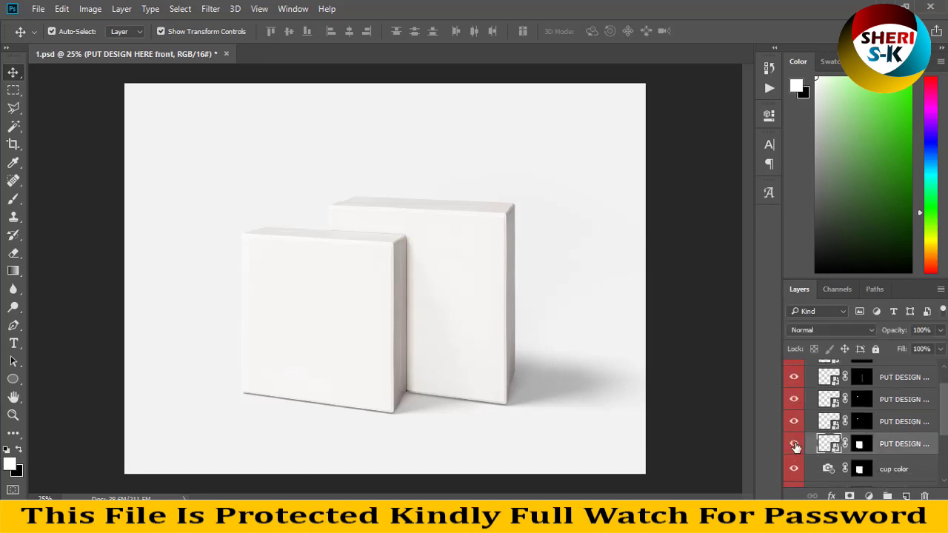
left_click(794, 469)
Open the front placeholder's contents and the shopper photo from Sale Photos
double_click(831, 446)
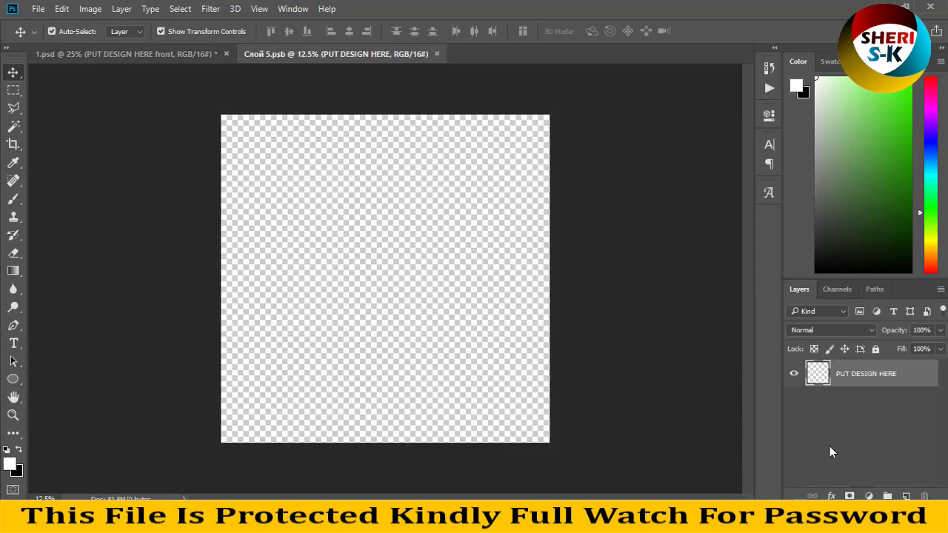
left_click(38, 8)
left_click(59, 37)
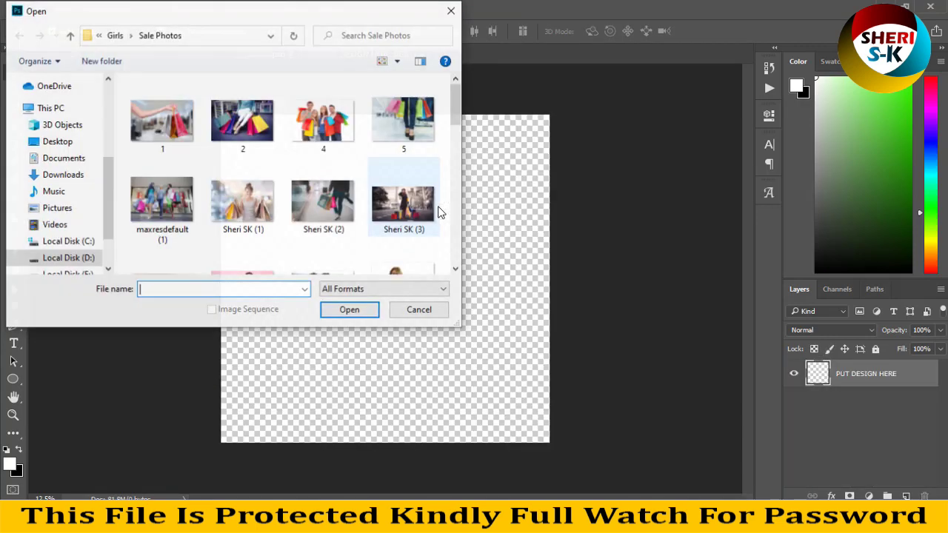
left_click(404, 204)
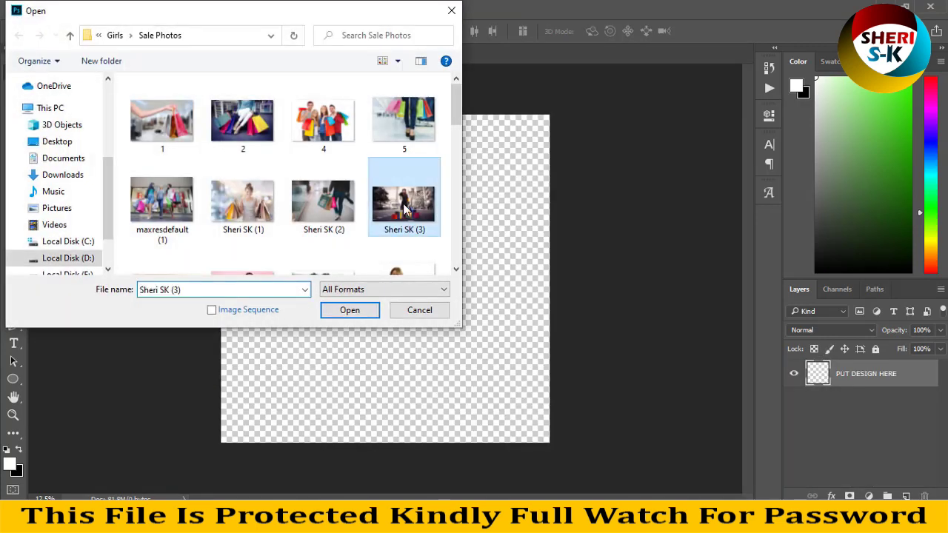
double_click(323, 201)
Place the shopper photo as Layer 1, scale it to cover the placeholder, and save
mouse_move(515, 53)
left_mouse_down()
mouse_move(652, 194)
mouse_move(332, 237)
left_mouse_up()
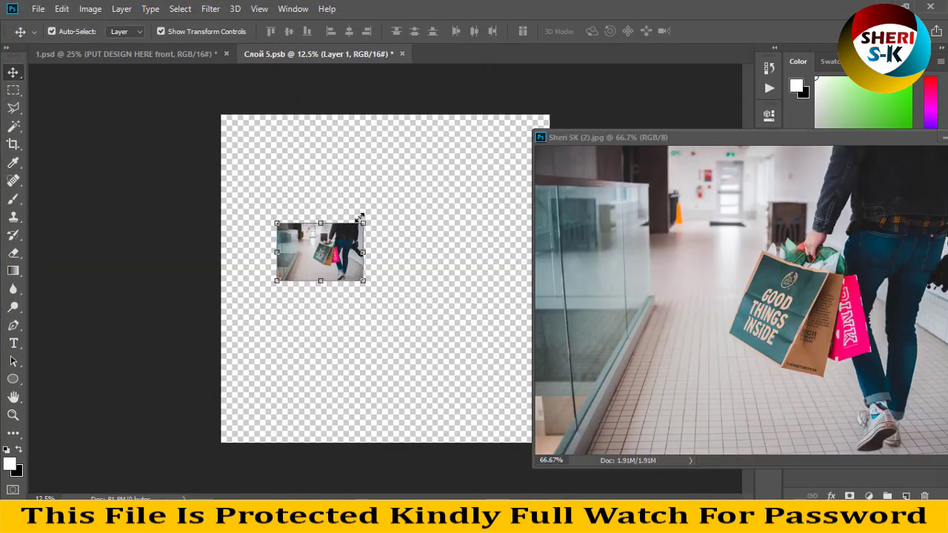
left_click_drag(361, 217, 638, 37)
left_click_drag(274, 281, 76, 481)
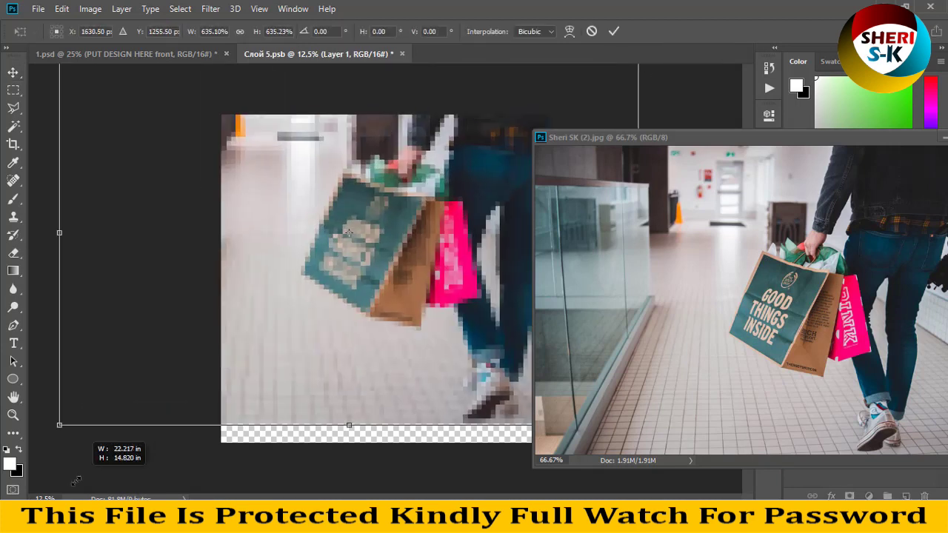
left_click_drag(362, 274, 326, 301)
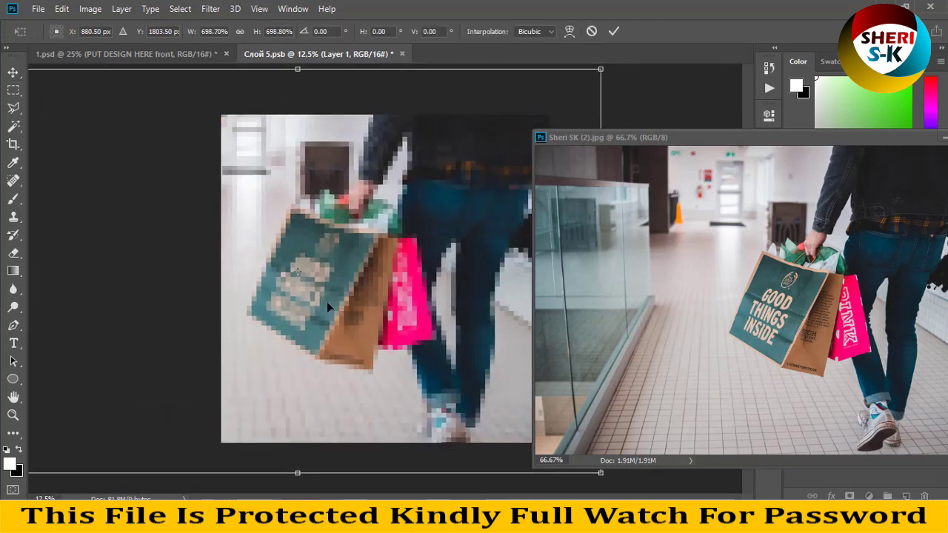
key("Return")
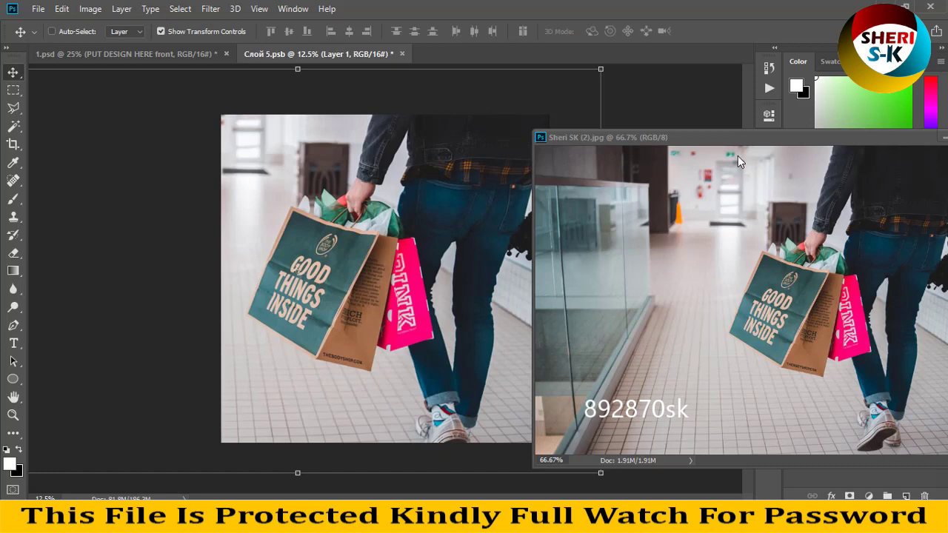
key("ctrl+s")
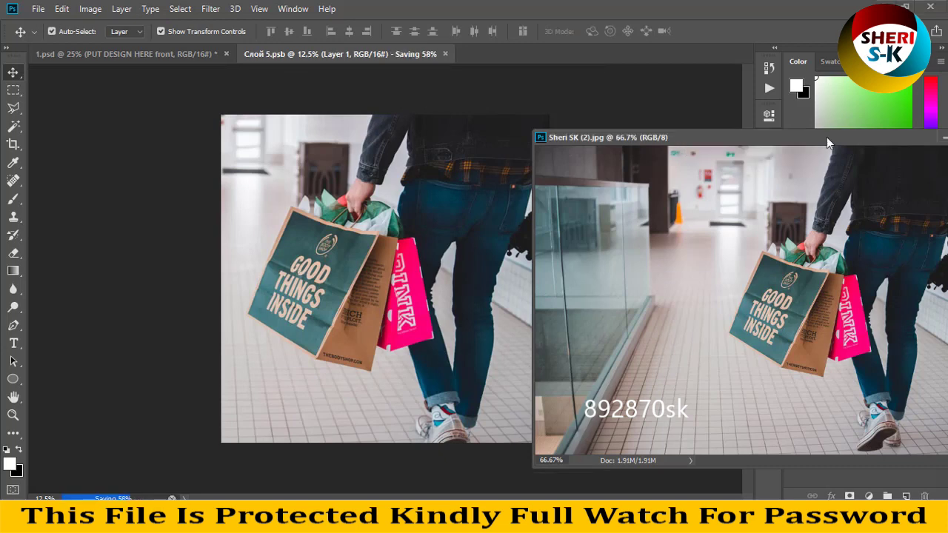
Close the floating shopper photo, check mockup 1's box front, then close the placeholder
left_click_drag(868, 137, 470, 148)
left_click(563, 146)
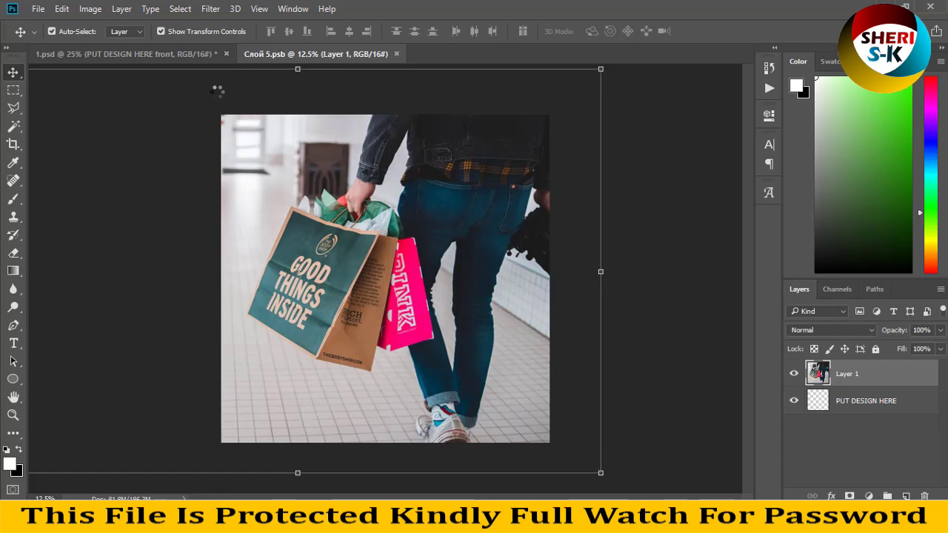
left_click(174, 54)
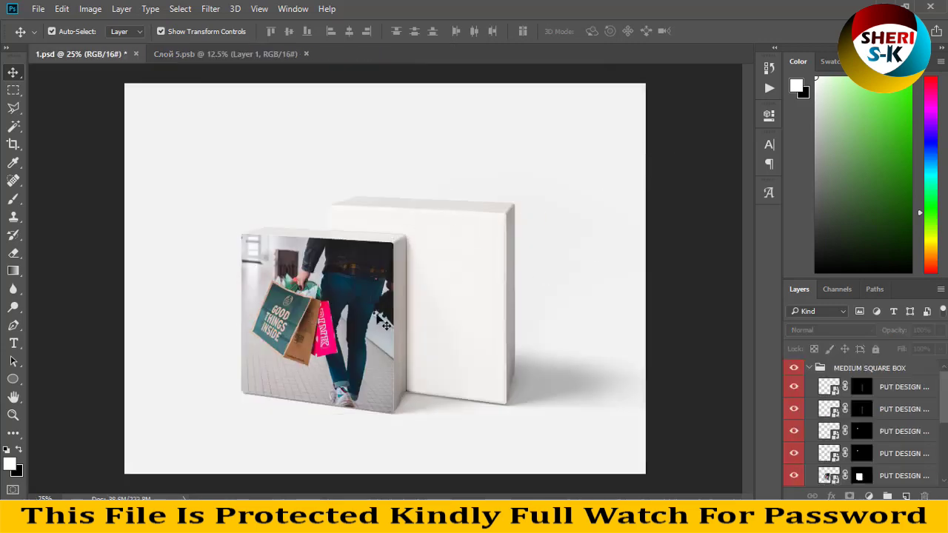
left_click(306, 54)
Close mockup 1 and answer its save prompt
left_click(135, 55)
left_click(477, 205)
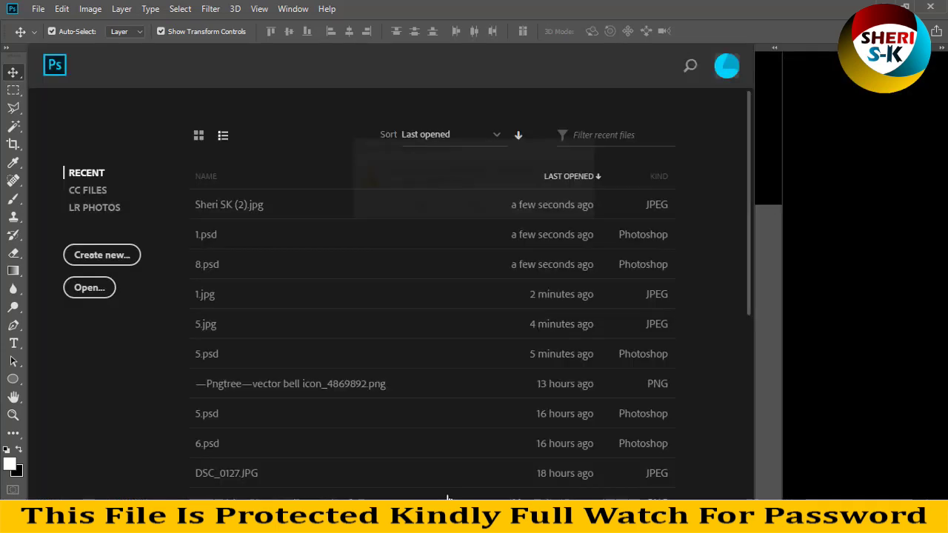